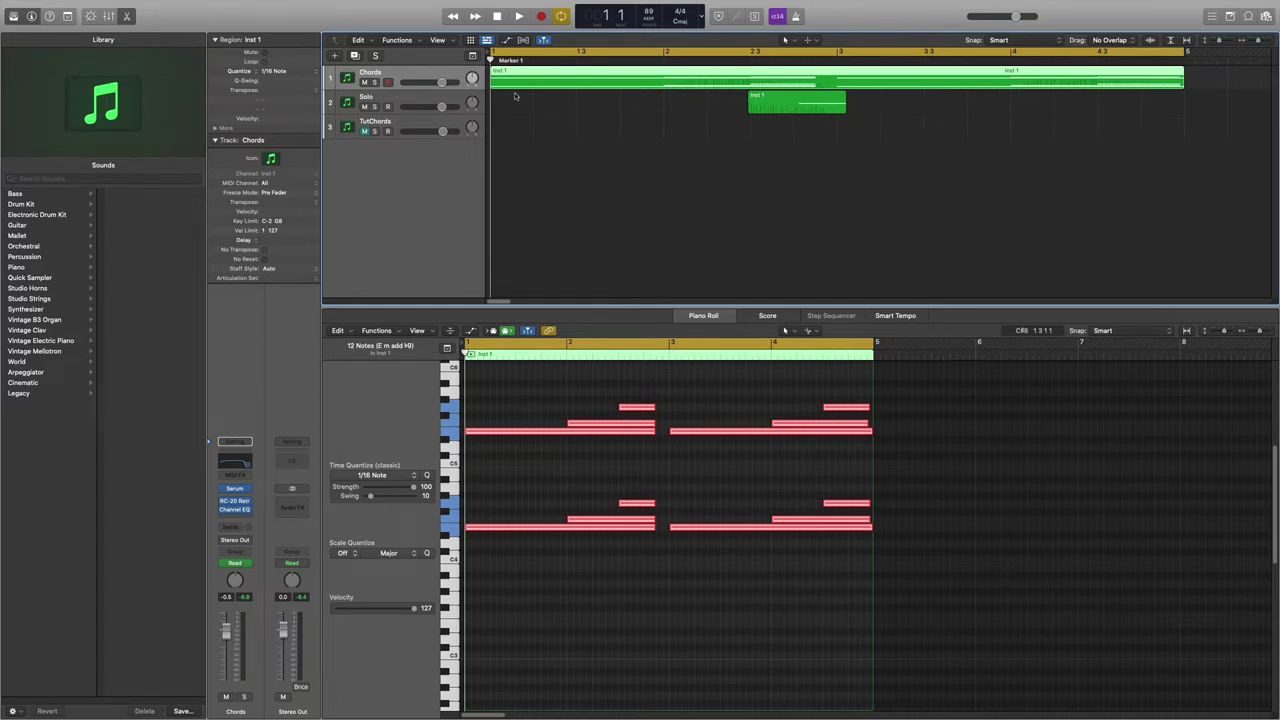
Audition the chords, then solo the TutChords track
{"action": "key", "text": "space"}
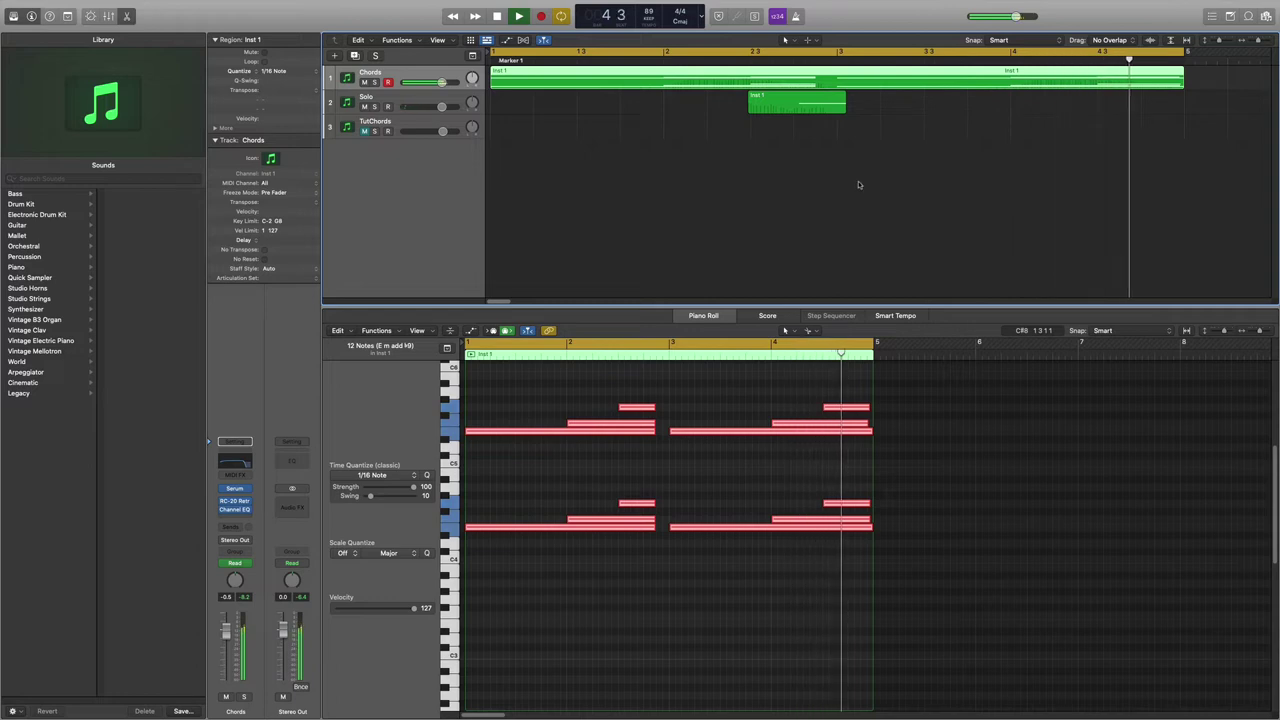
{"action": "key", "text": "space"}
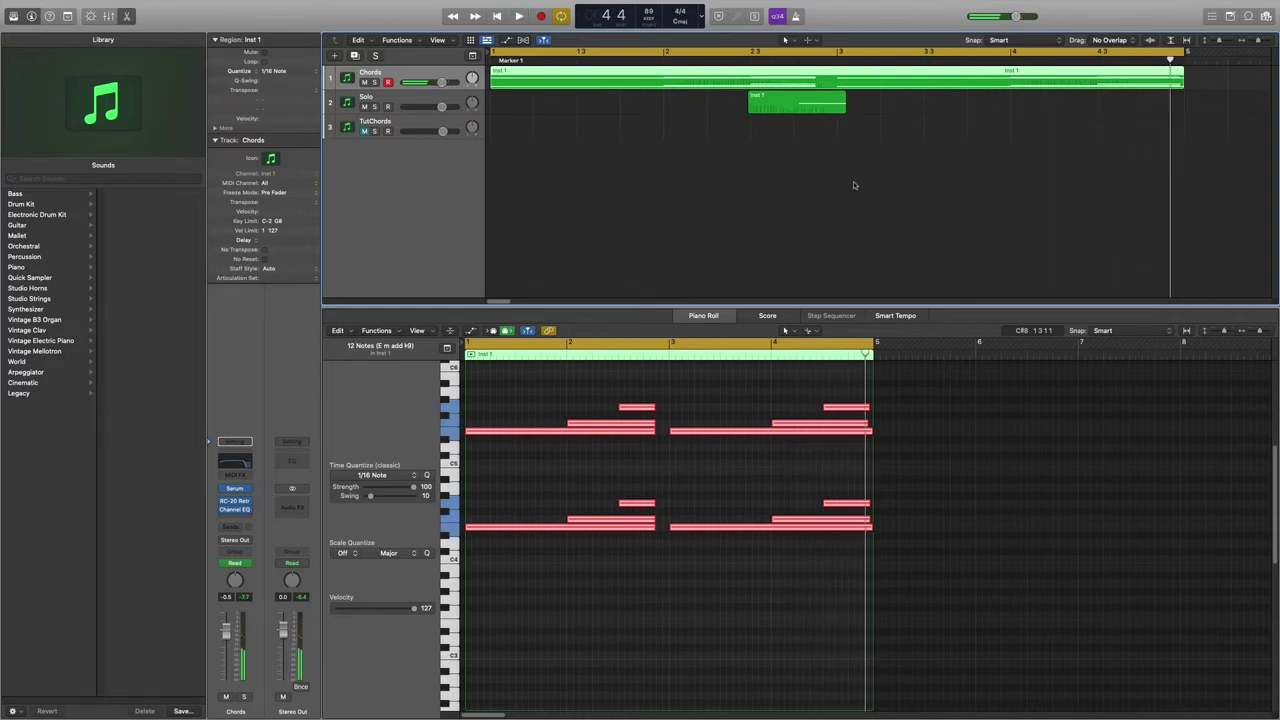
{"action": "left_click", "coordinate": [375, 131]}
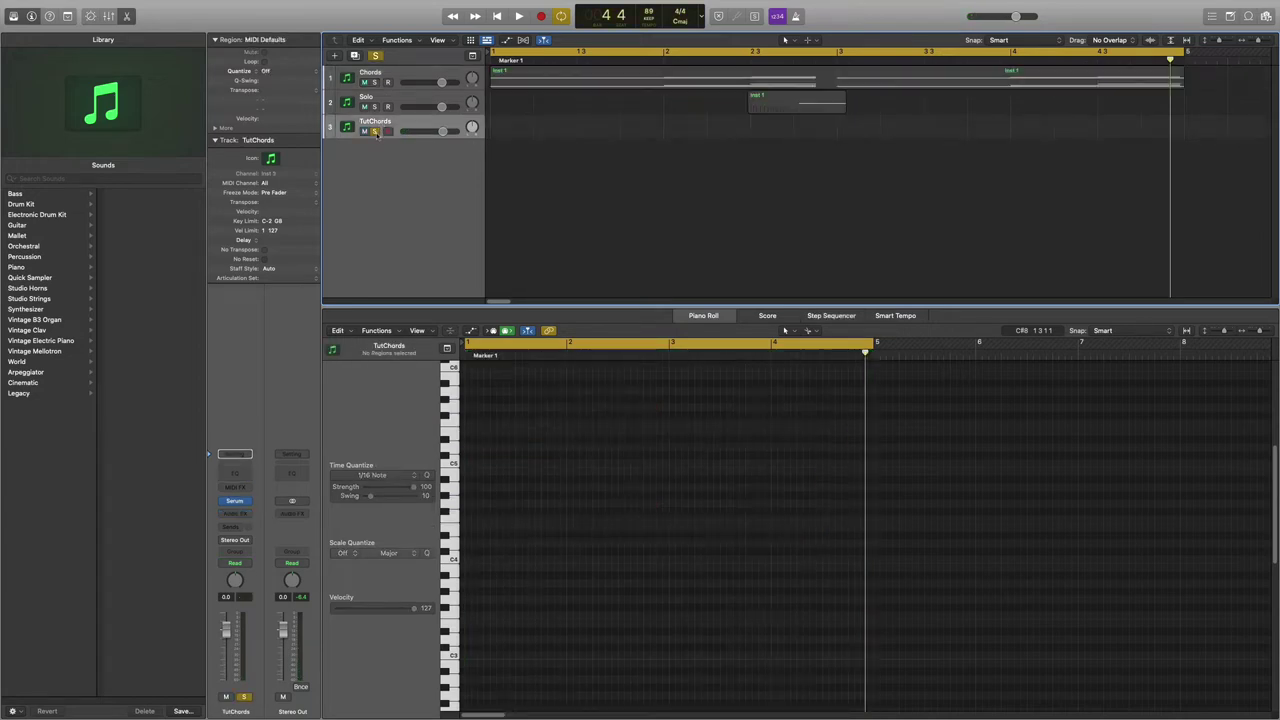
Load the Analog Basic_Mdc wavetable into oscillator A of TutChords' Serum
{"action": "left_click", "coordinate": [235, 500]}
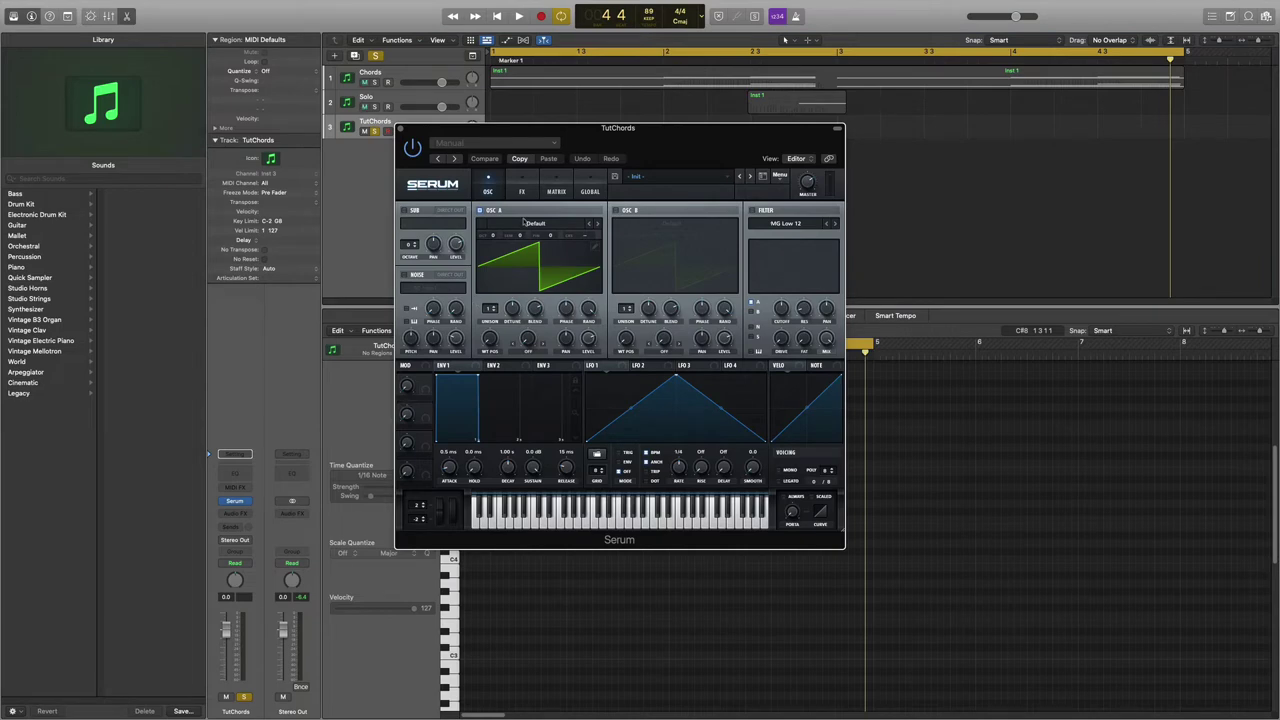
{"action": "left_click", "coordinate": [538, 226]}
{"action": "mouse_move", "coordinate": [543, 235]}
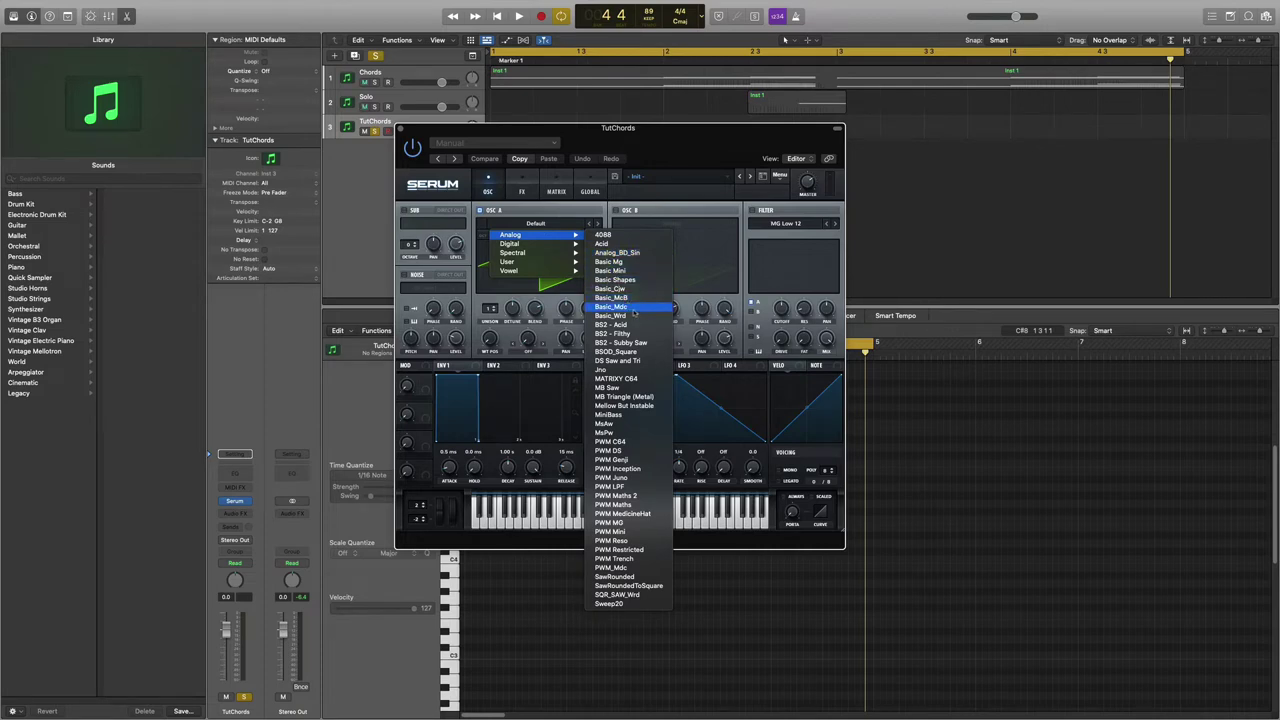
{"action": "left_click", "coordinate": [633, 308]}
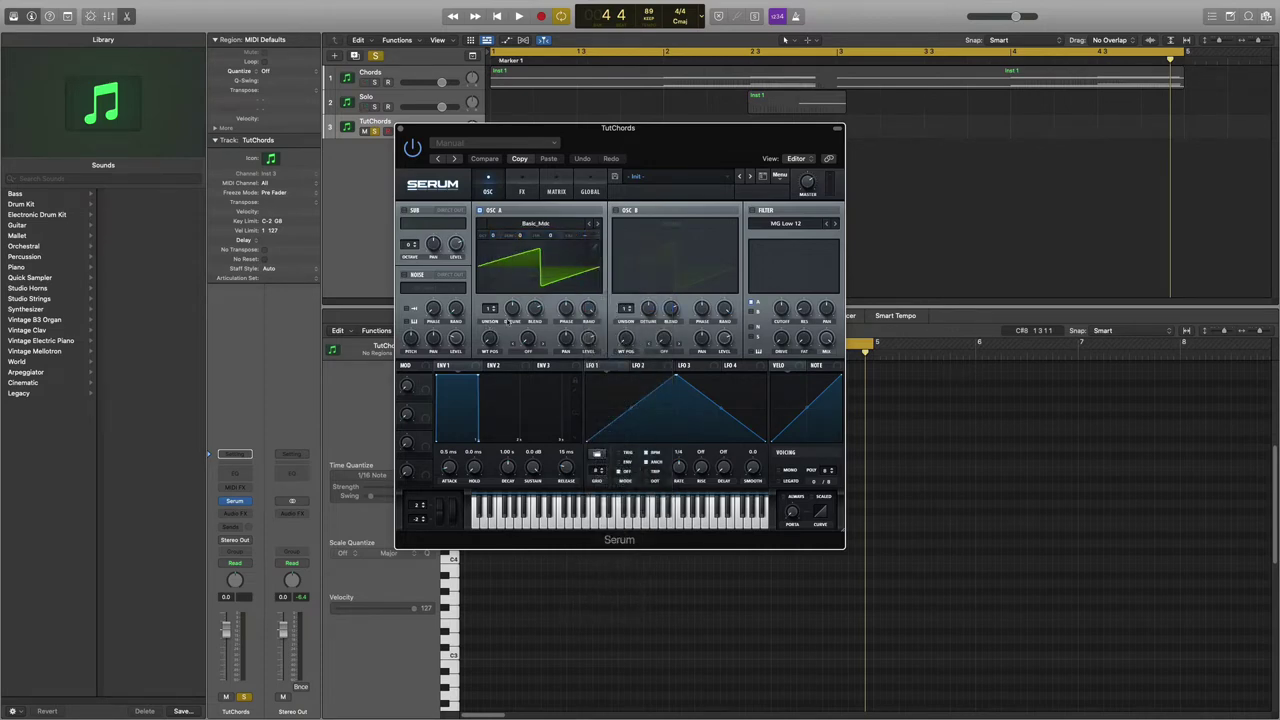
Give oscillator A 4 unison voices, a shifted wavetable position and 87-cent fine tune
{"action": "left_click_drag", "start_coordinate": [490, 308], "coordinate": [513, 334]}
{"action": "left_click_drag", "start_coordinate": [492, 342], "coordinate": [492, 287]}
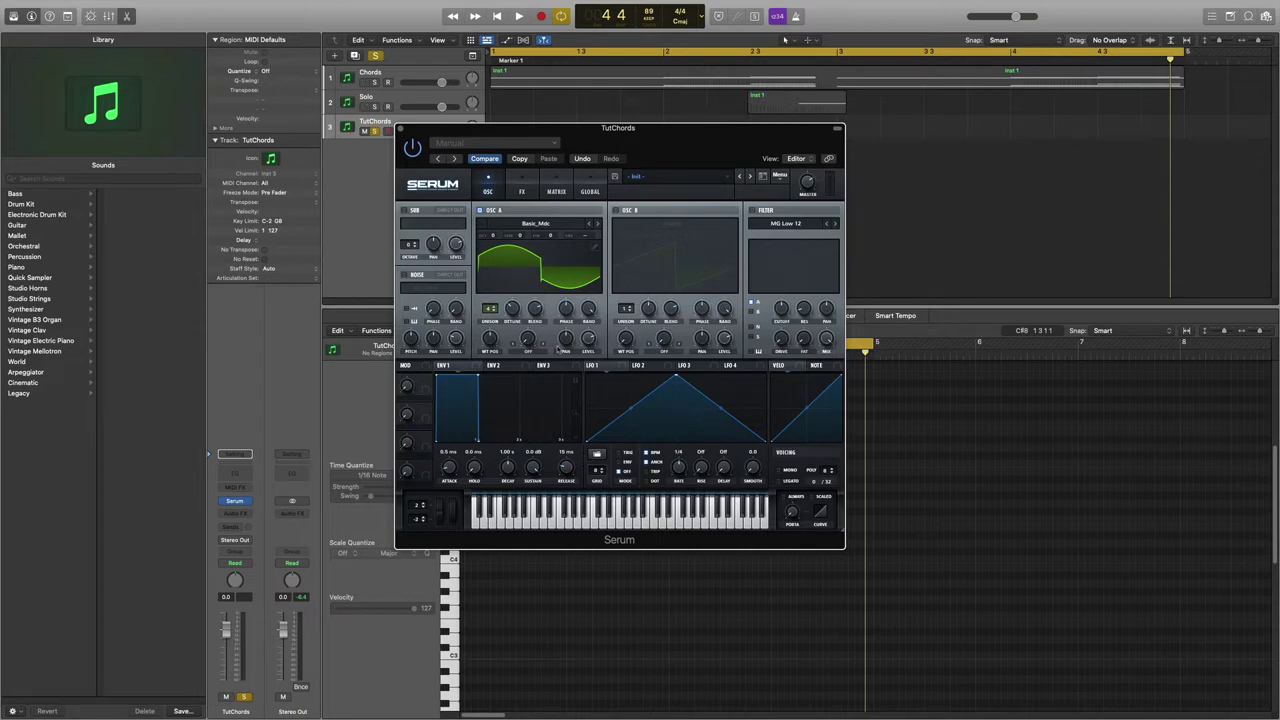
{"action": "left_click_drag", "start_coordinate": [549, 237], "coordinate": [556, 212]}
Set both the ENV 1 attack and release to 500 ms
{"action": "key", "text": "Return"}
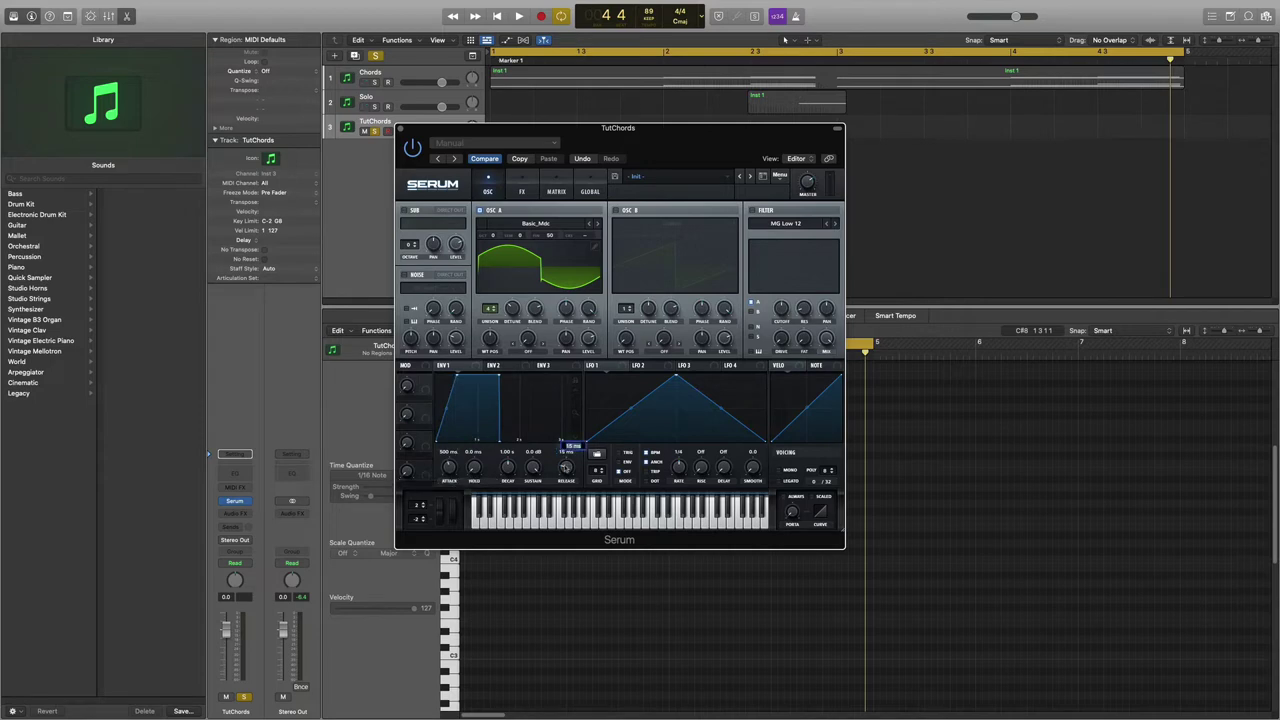
{"action": "type", "text": "500"}
{"action": "key", "text": "Return"}
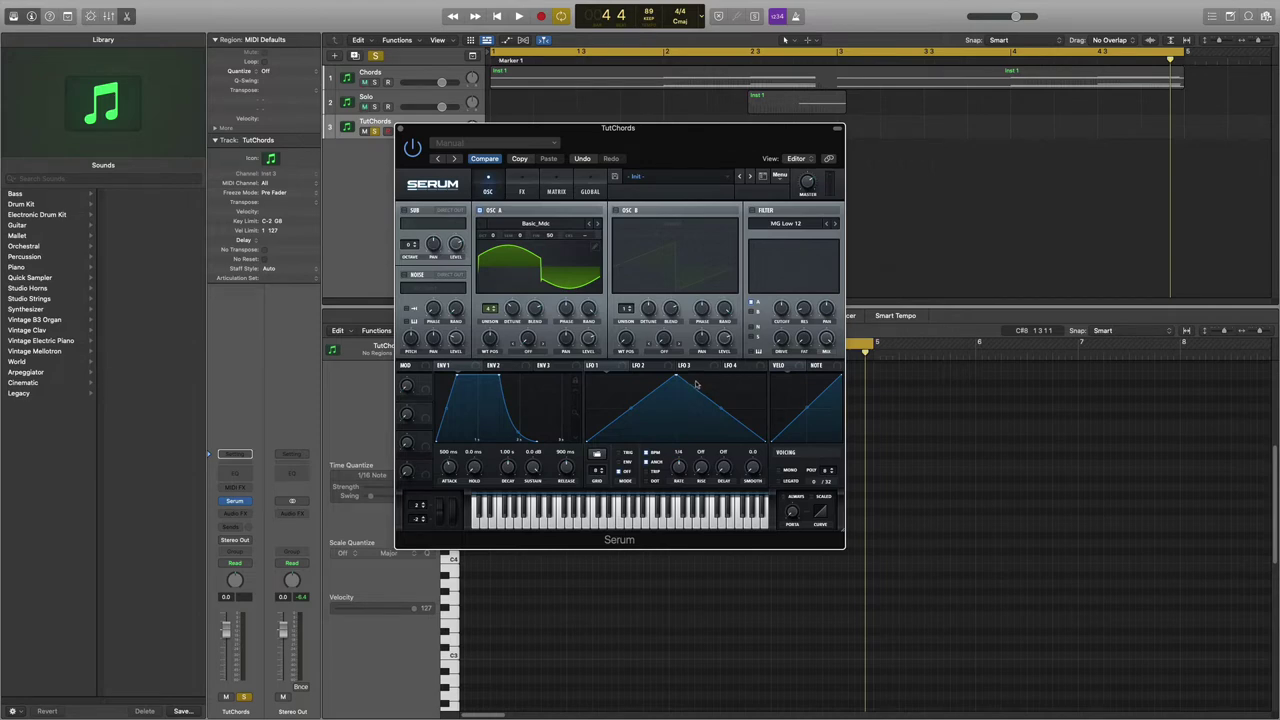
Set LFO 1 to a 1/16 rate and reshape its curve into a shallow V
{"action": "left_click", "coordinate": [619, 370]}
{"action": "left_click_drag", "start_coordinate": [679, 470], "coordinate": [684, 459]}
{"action": "left_click_drag", "start_coordinate": [589, 442], "coordinate": [580, 408]}
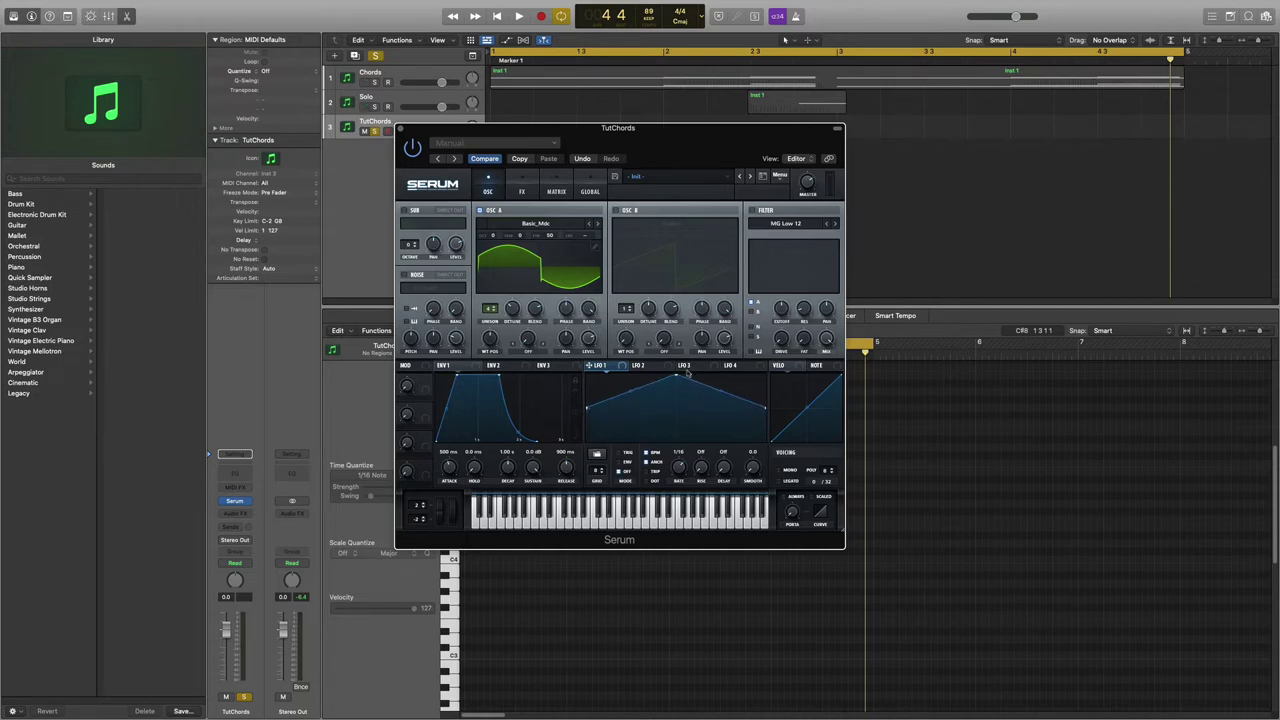
{"action": "left_click_drag", "start_coordinate": [677, 378], "coordinate": [676, 415]}
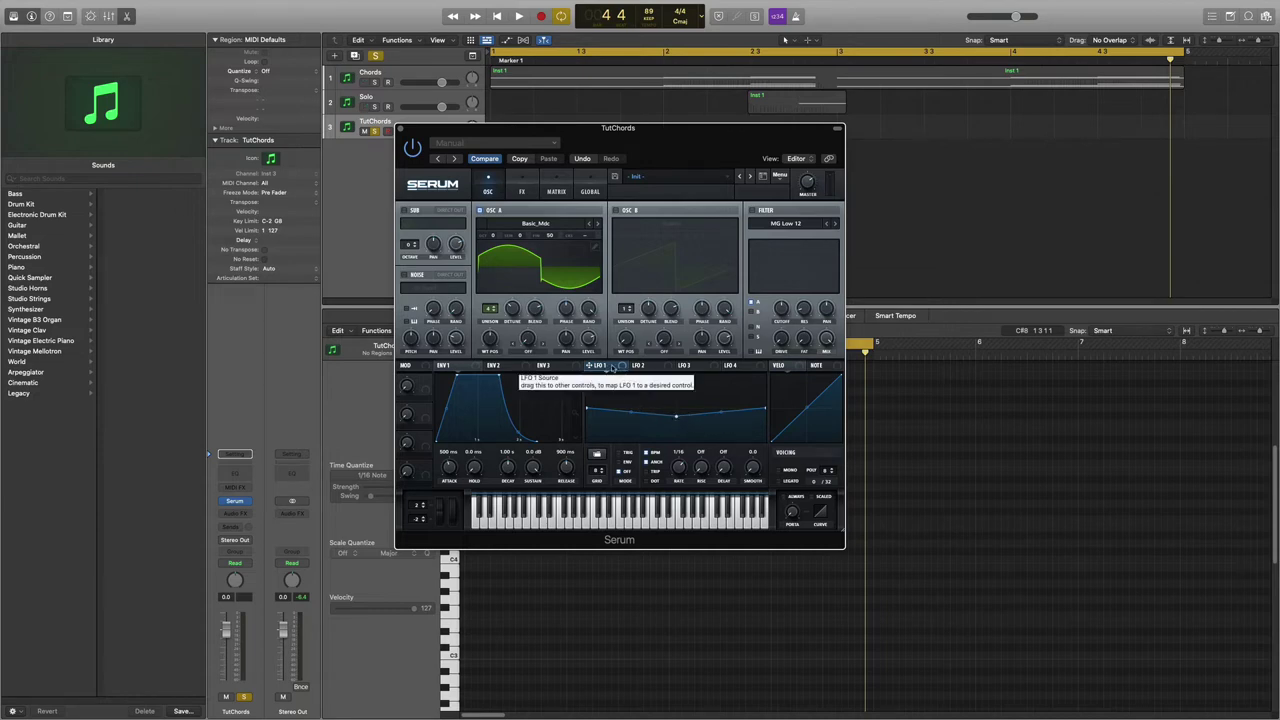
Route LFO 1 to oscillator A's coarse pitch at a small matrix amount
{"action": "left_click_drag", "start_coordinate": [621, 366], "coordinate": [586, 237]}
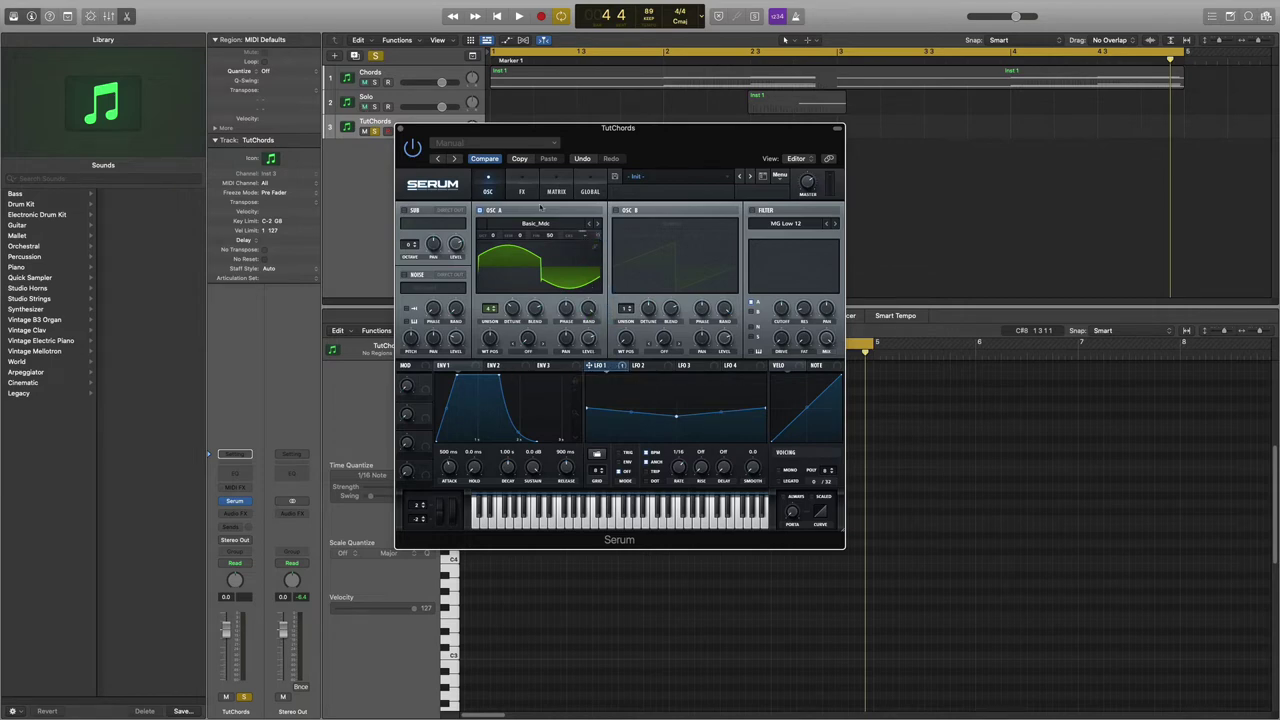
{"action": "left_click", "coordinate": [557, 189]}
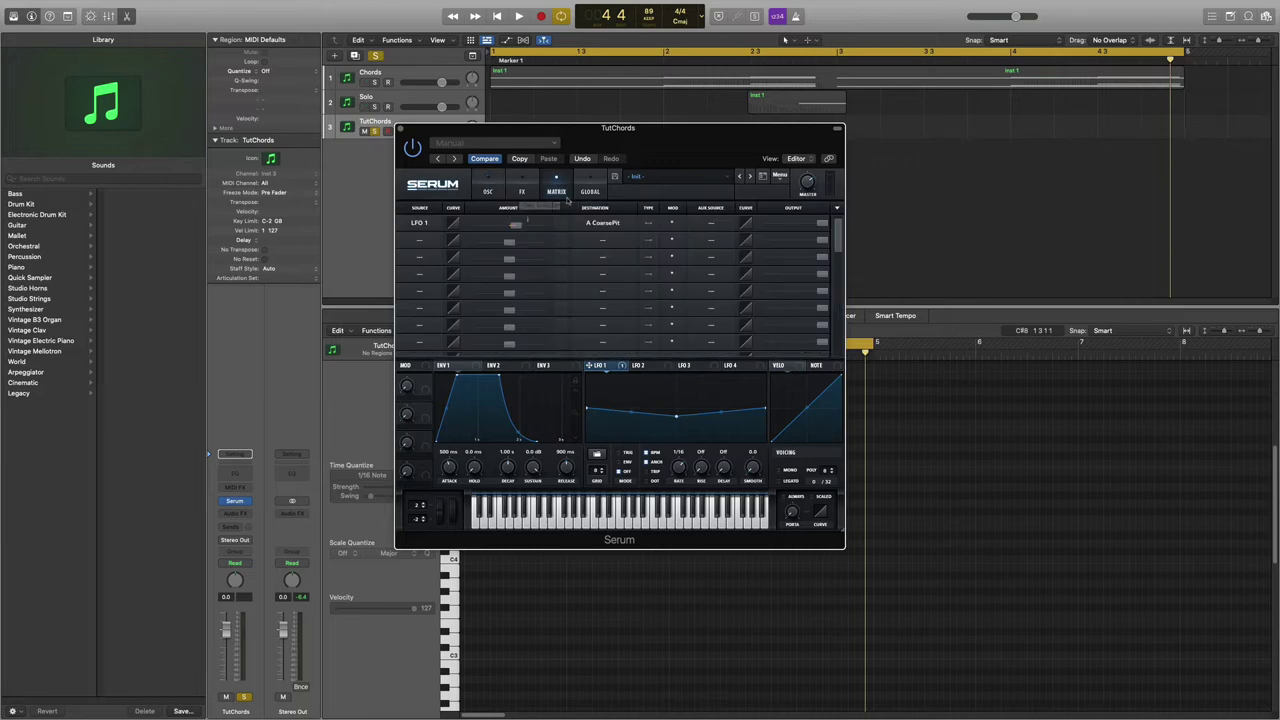
{"action": "mouse_move", "coordinate": [515, 226]}
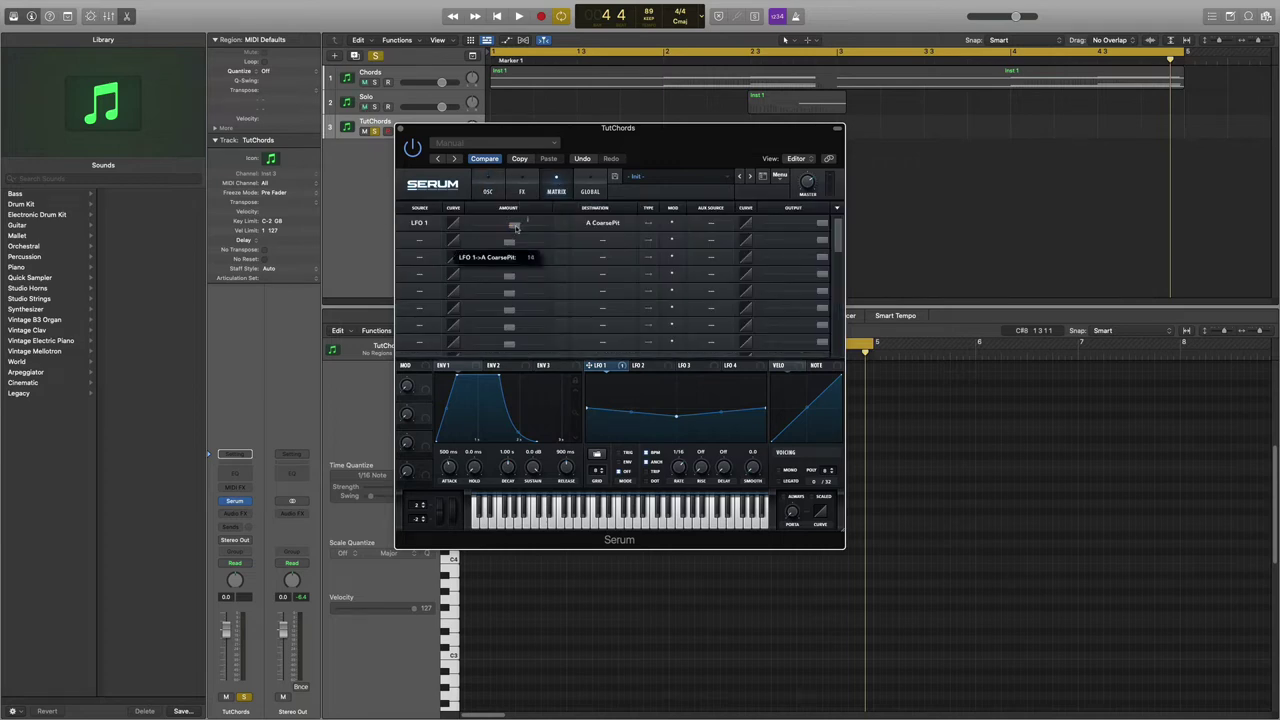
{"action": "left_click_drag", "start_coordinate": [513, 228], "coordinate": [509, 227]}
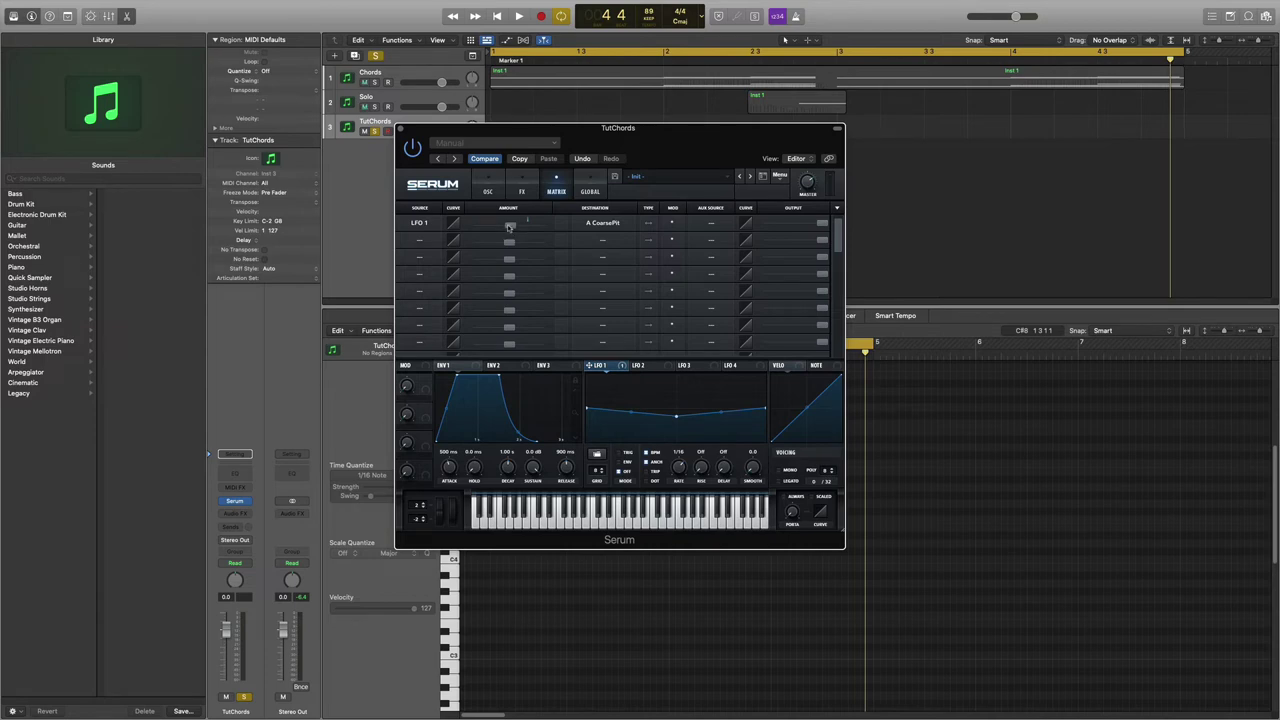
Enable Serum's compressor in multiband mode, along with the reverb
{"action": "left_click", "coordinate": [521, 191]}
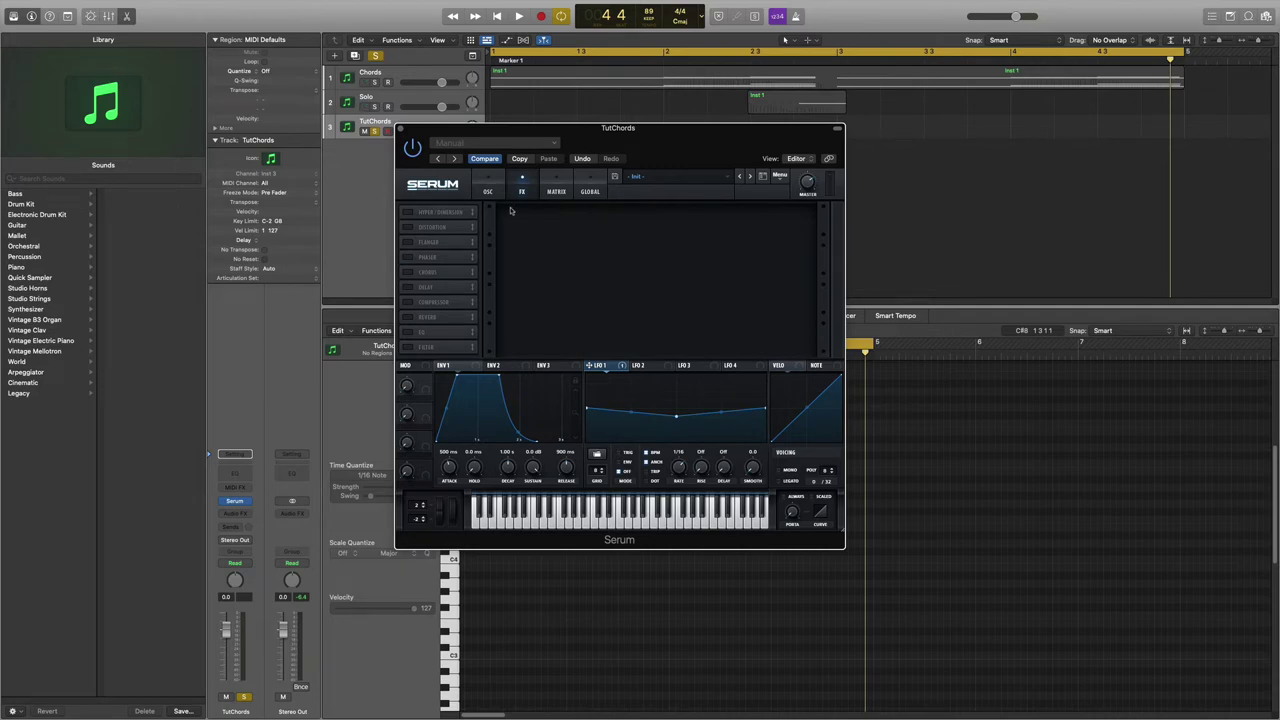
{"action": "left_click", "coordinate": [408, 302]}
{"action": "left_click", "coordinate": [408, 317]}
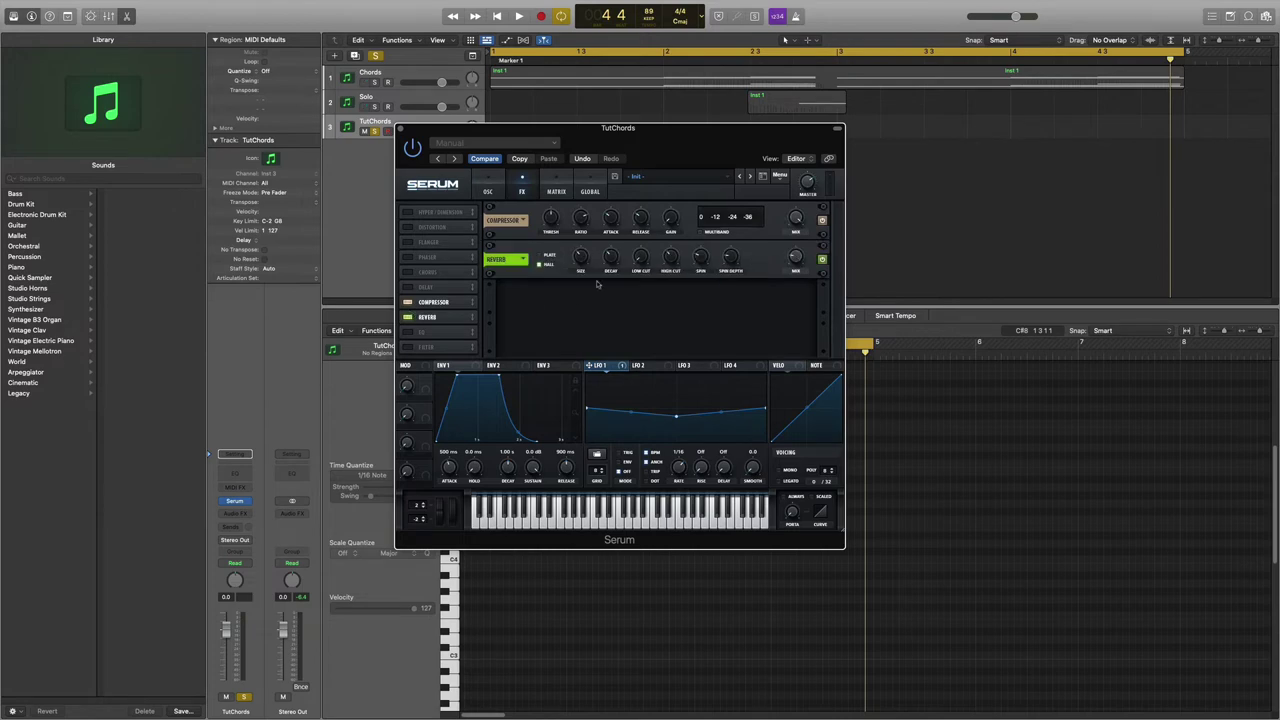
{"action": "left_click", "coordinate": [701, 233]}
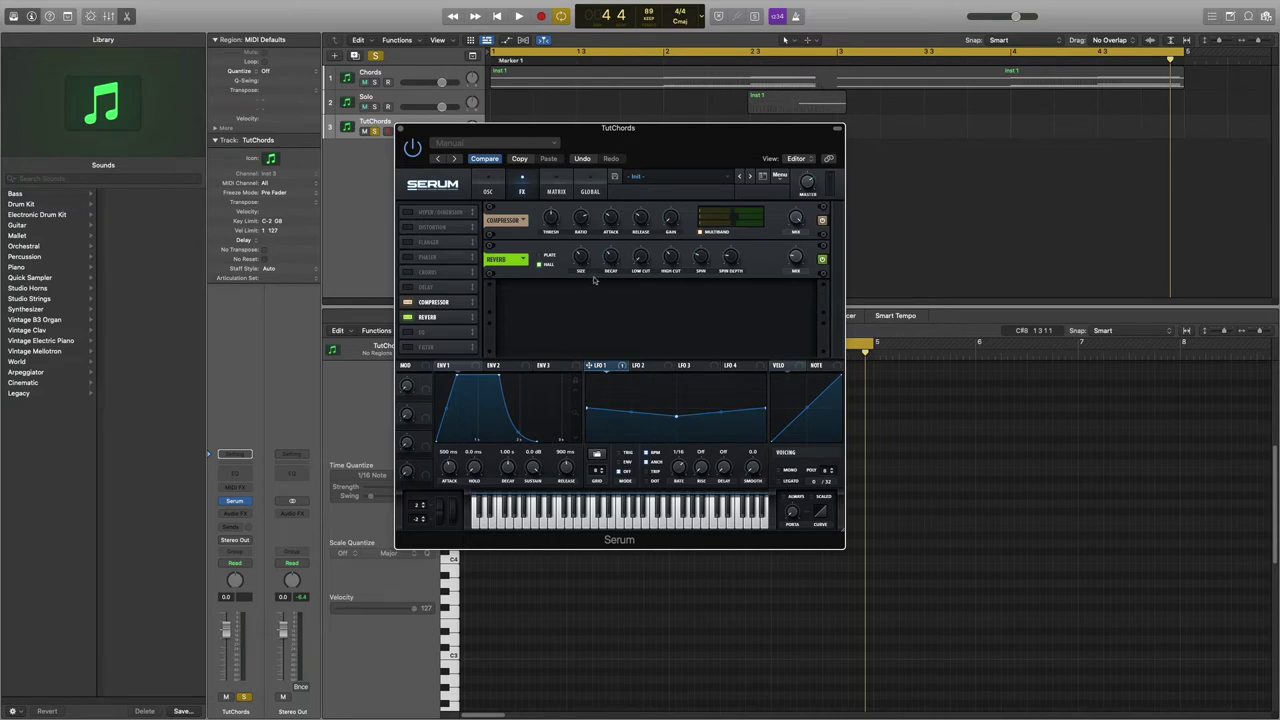
Set the reverb size to 19% and its wet mix to 66%
{"action": "mouse_move", "coordinate": [583, 261]}
{"action": "left_click_drag", "start_coordinate": [584, 272], "coordinate": [584, 278]}
{"action": "mouse_move", "coordinate": [786, 264]}
{"action": "left_click", "coordinate": [797, 261]}
Close Serum and copy the Chords region onto the TutChords track
{"action": "left_click", "coordinate": [401, 129]}
{"action": "left_click", "coordinate": [527, 85]}
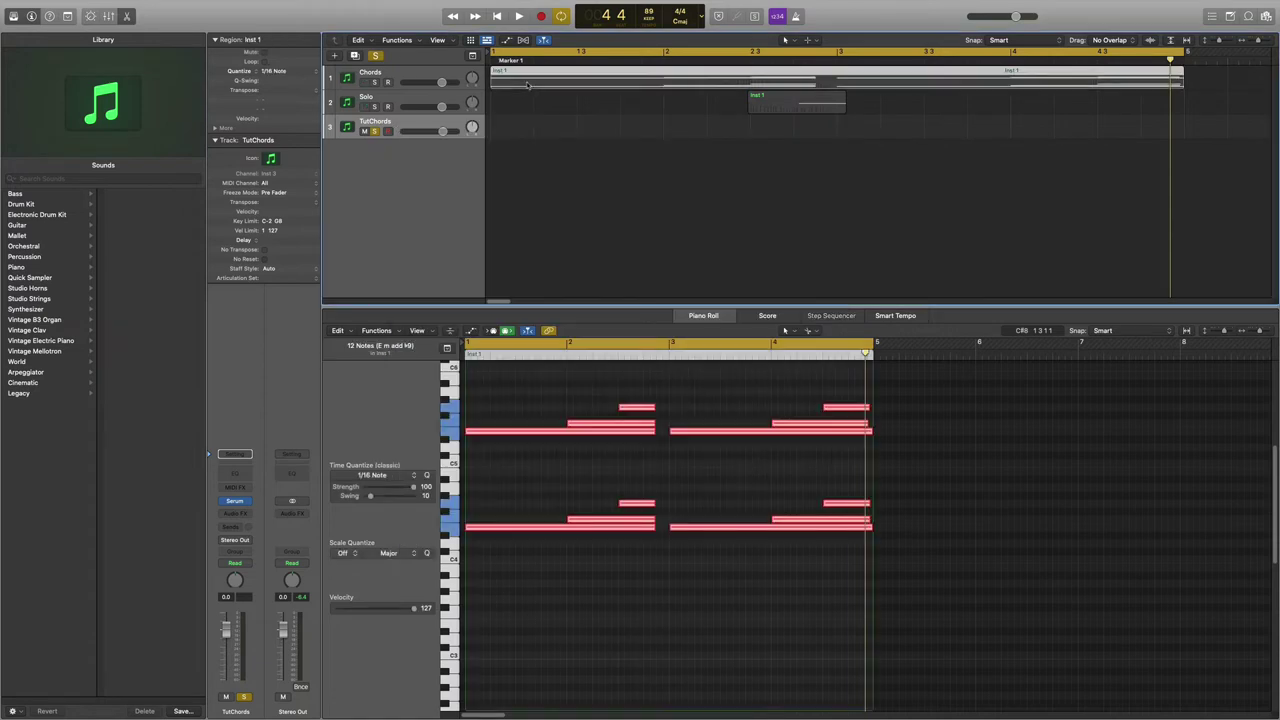
{"action": "left_click_drag", "start_coordinate": [530, 83], "coordinate": [527, 135]}
Audition the copied chords and return the playhead to the start
{"action": "key", "text": "space"}
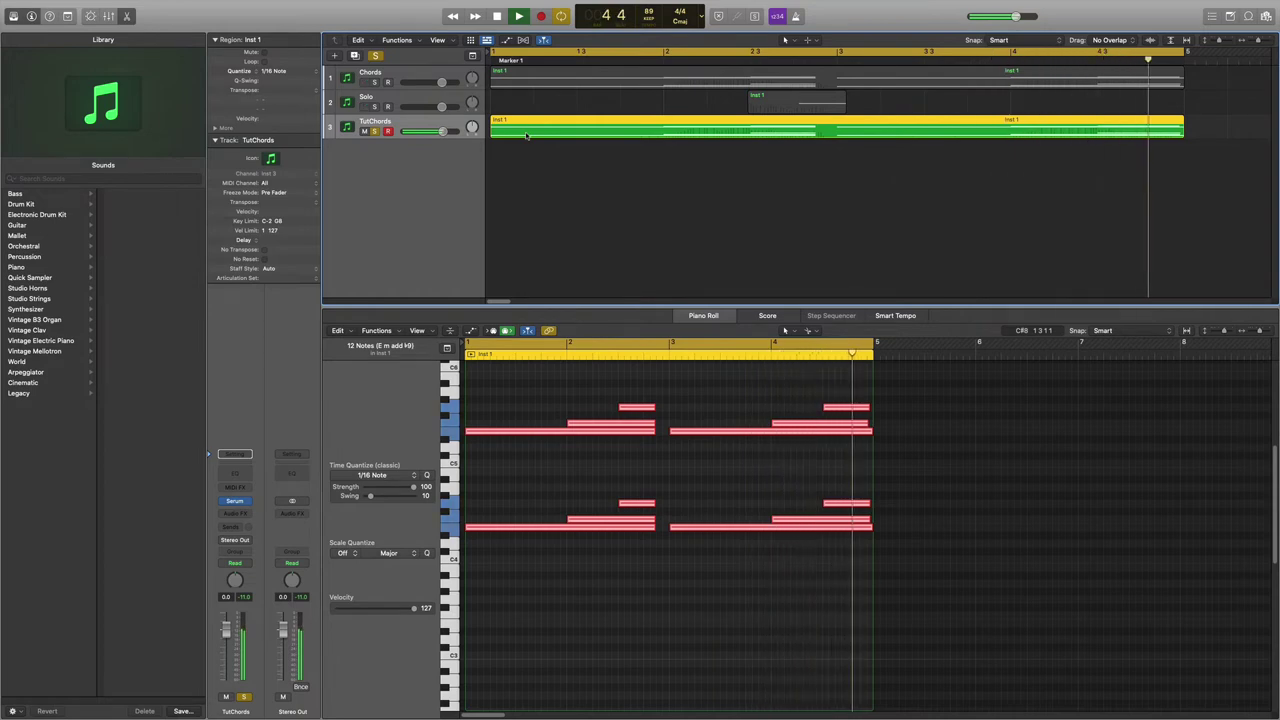
{"action": "key", "text": "space"}
{"action": "left_click", "coordinate": [594, 163]}
{"action": "left_click", "coordinate": [585, 133]}
{"action": "key", "text": "Return"}
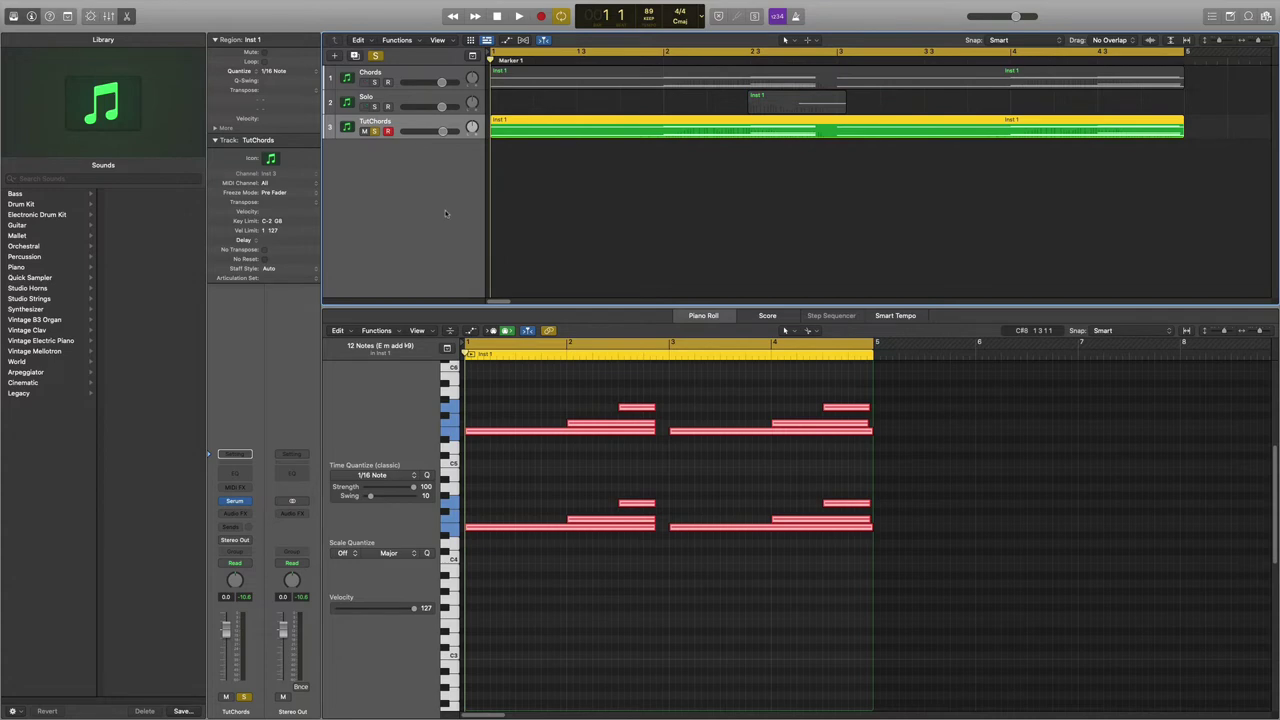
Insert RC-20 Retro Color on TutChords and load its Flutter Vibe preset
{"action": "left_click", "coordinate": [235, 513]}
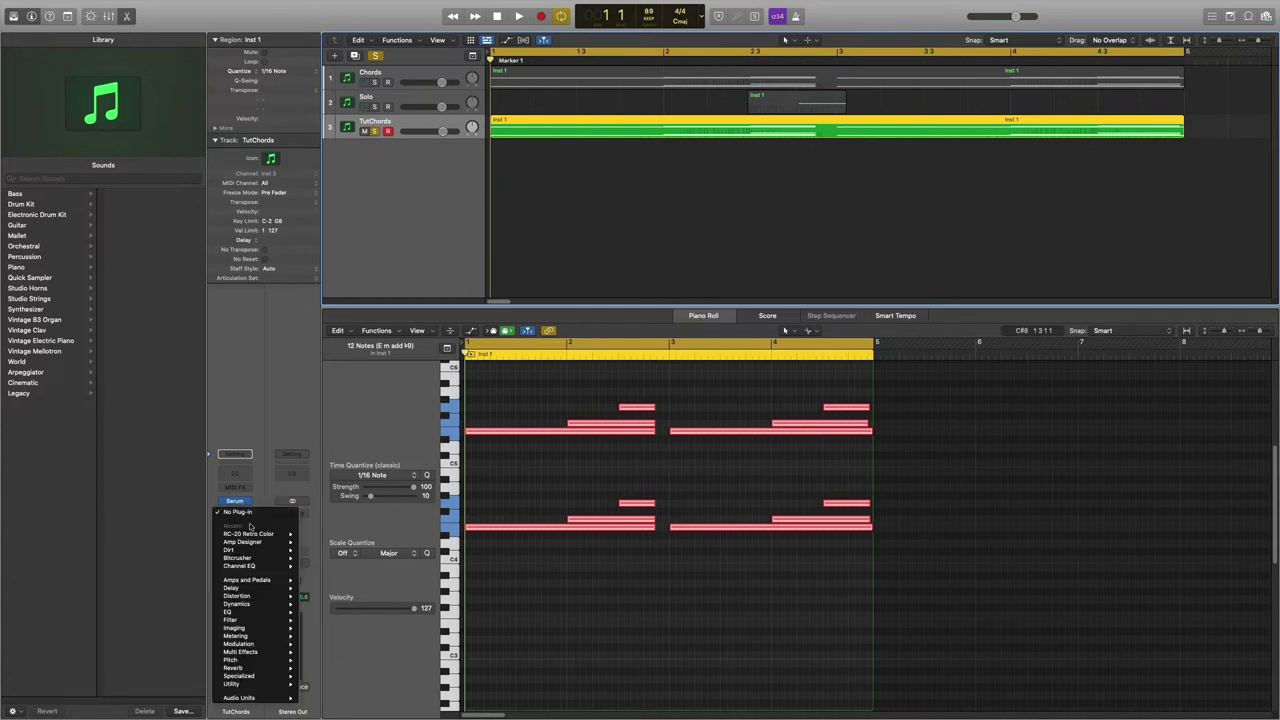
{"action": "mouse_move", "coordinate": [279, 536]}
{"action": "left_click", "coordinate": [319, 535]}
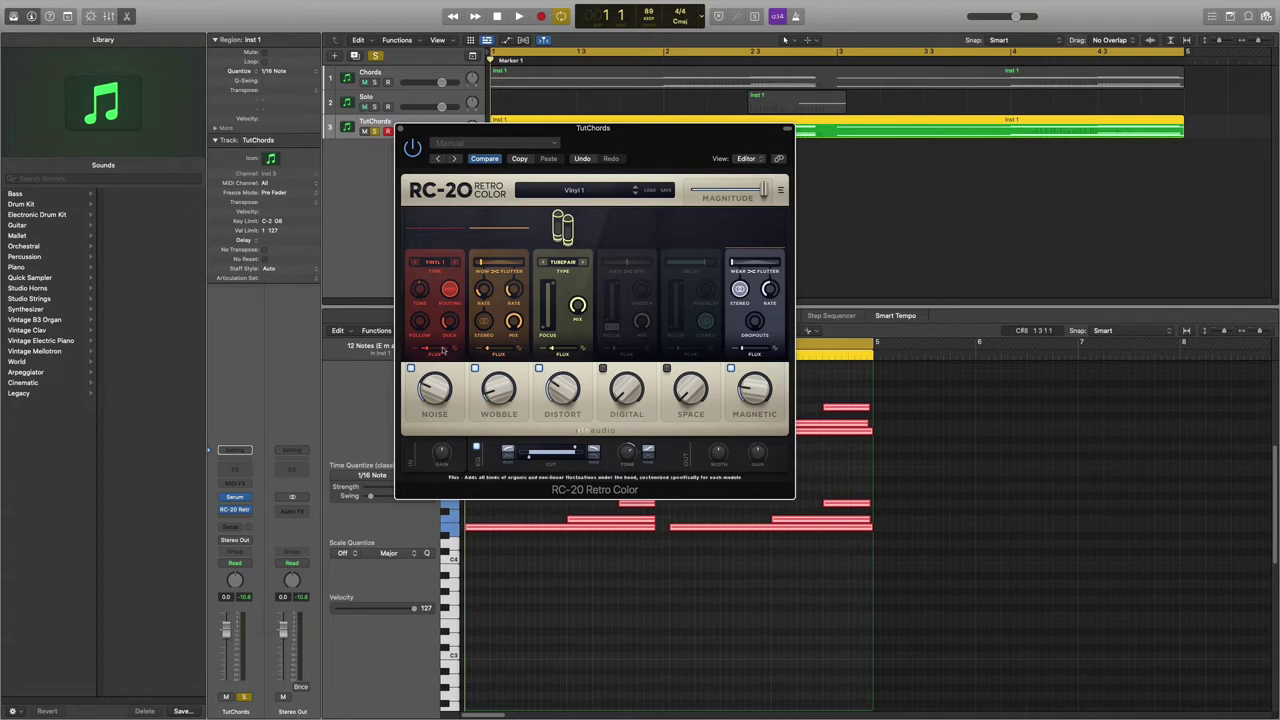
{"action": "left_click", "coordinate": [570, 191]}
{"action": "scroll", "coordinate": [520, 260], "scroll_direction": "up", "scroll_amount": 10}
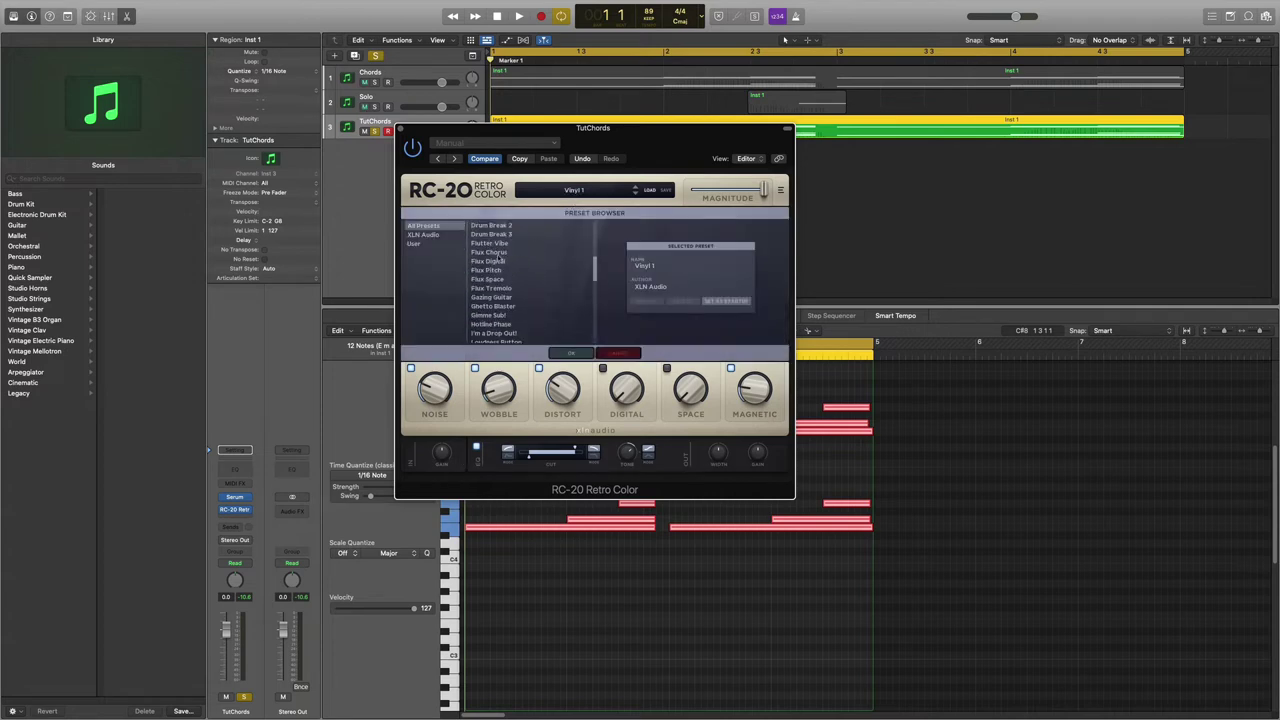
{"action": "left_click", "coordinate": [498, 247]}
{"action": "left_click", "coordinate": [570, 352]}
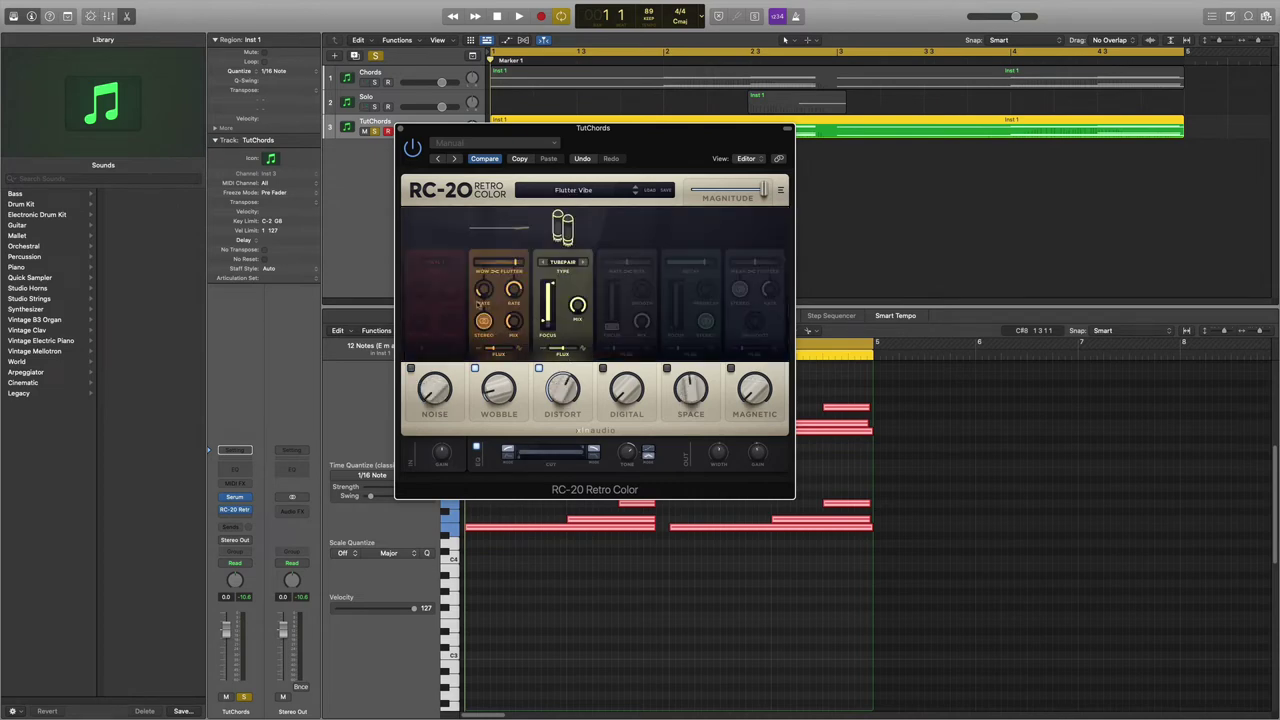
Set the RC-20 wow and flutter rate to 0.5 Hz
{"action": "left_click_drag", "start_coordinate": [484, 292], "coordinate": [484, 296]}
{"action": "mouse_move", "coordinate": [517, 330]}
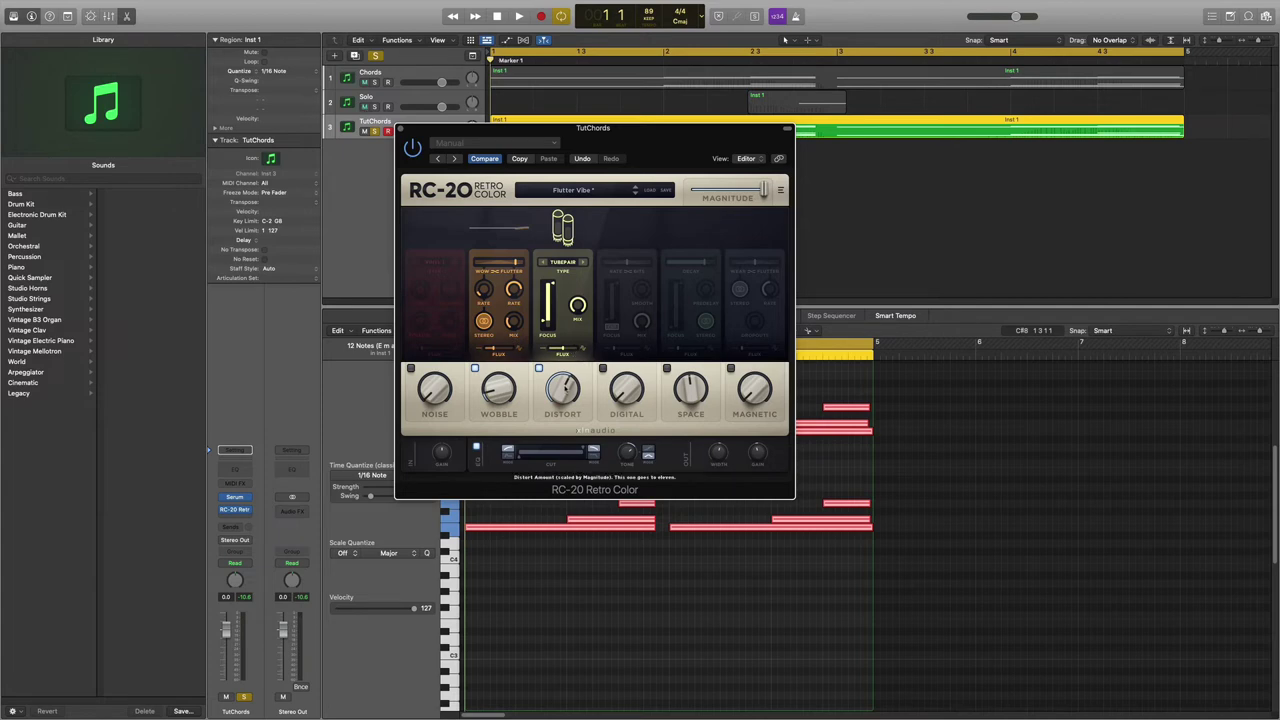
{"action": "mouse_move", "coordinate": [562, 392]}
{"action": "scroll", "coordinate": [561, 419], "scroll_direction": "up", "scroll_amount": 1}
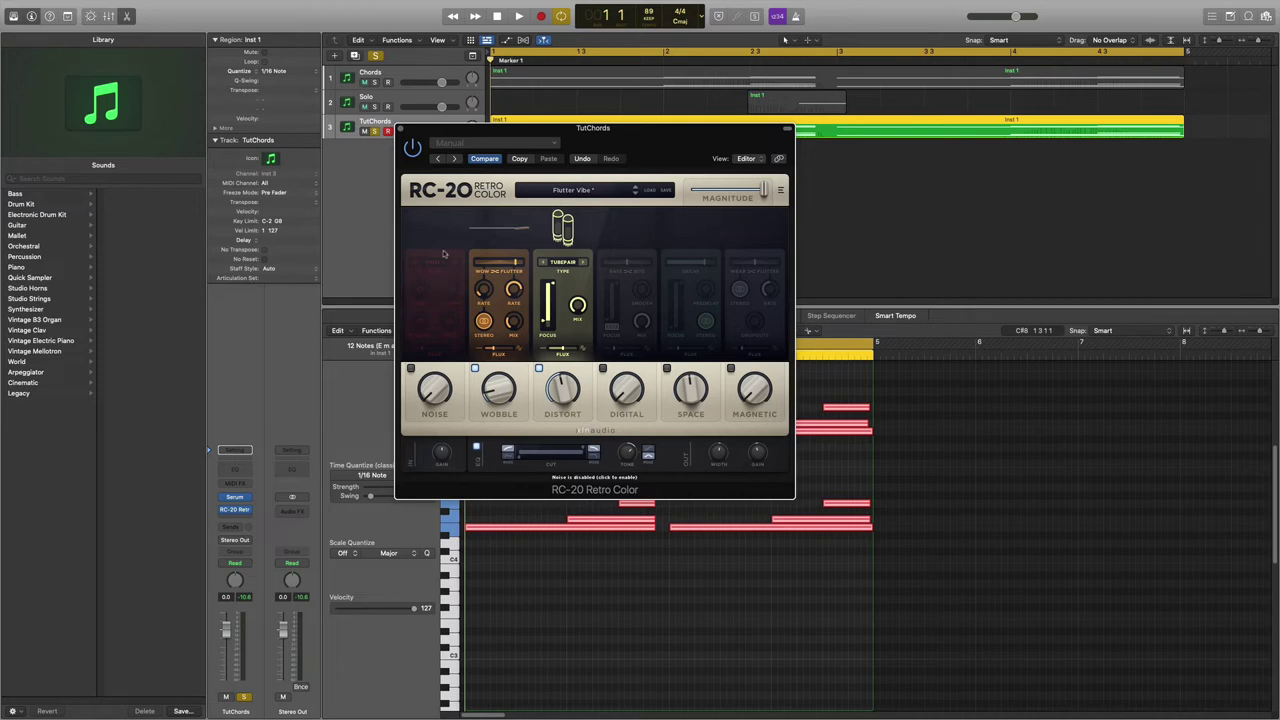
{"action": "left_click", "coordinate": [400, 131]}
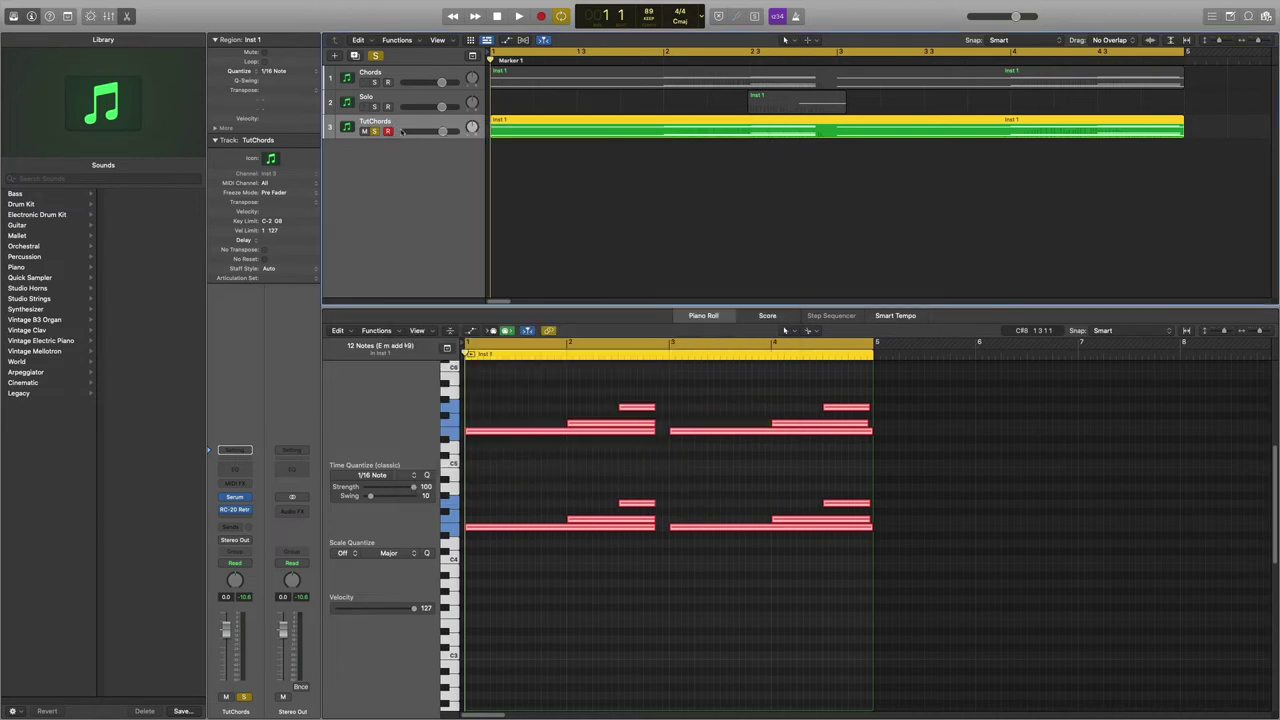
Add a Channel EQ after RC-20 with its high cut at about 4860 Hz
{"action": "left_click", "coordinate": [240, 467]}
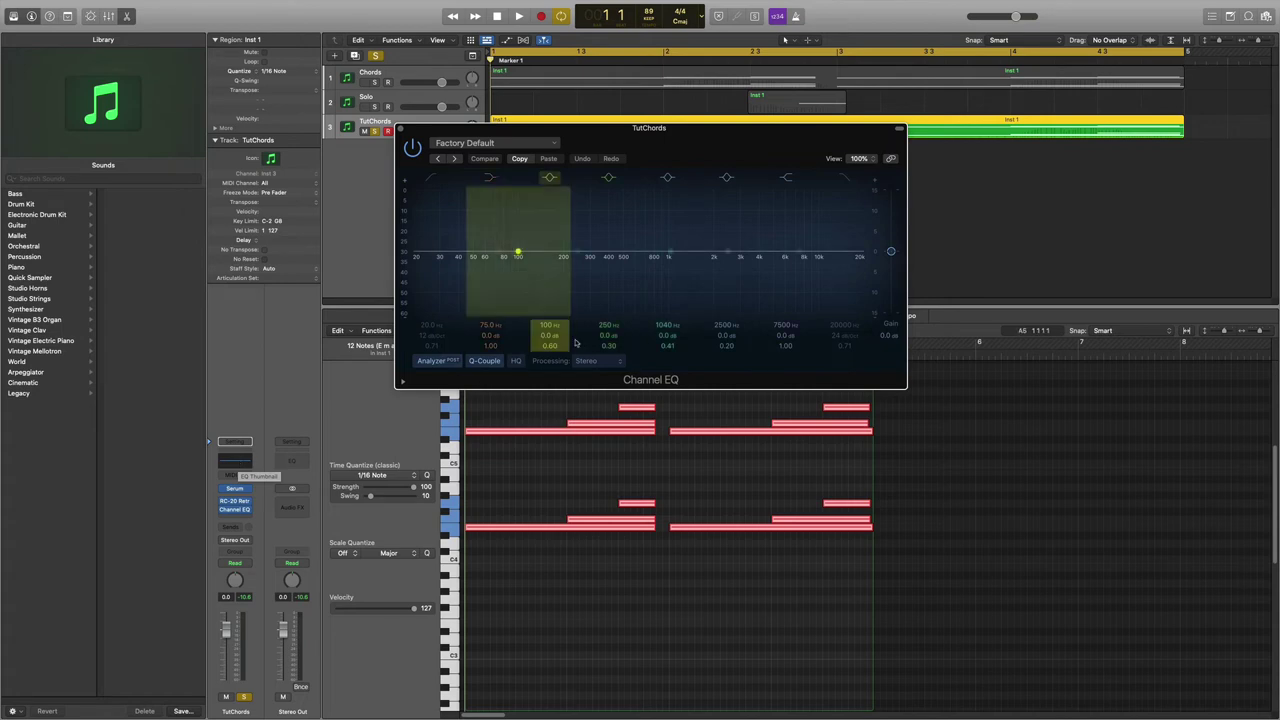
{"action": "left_click", "coordinate": [836, 178]}
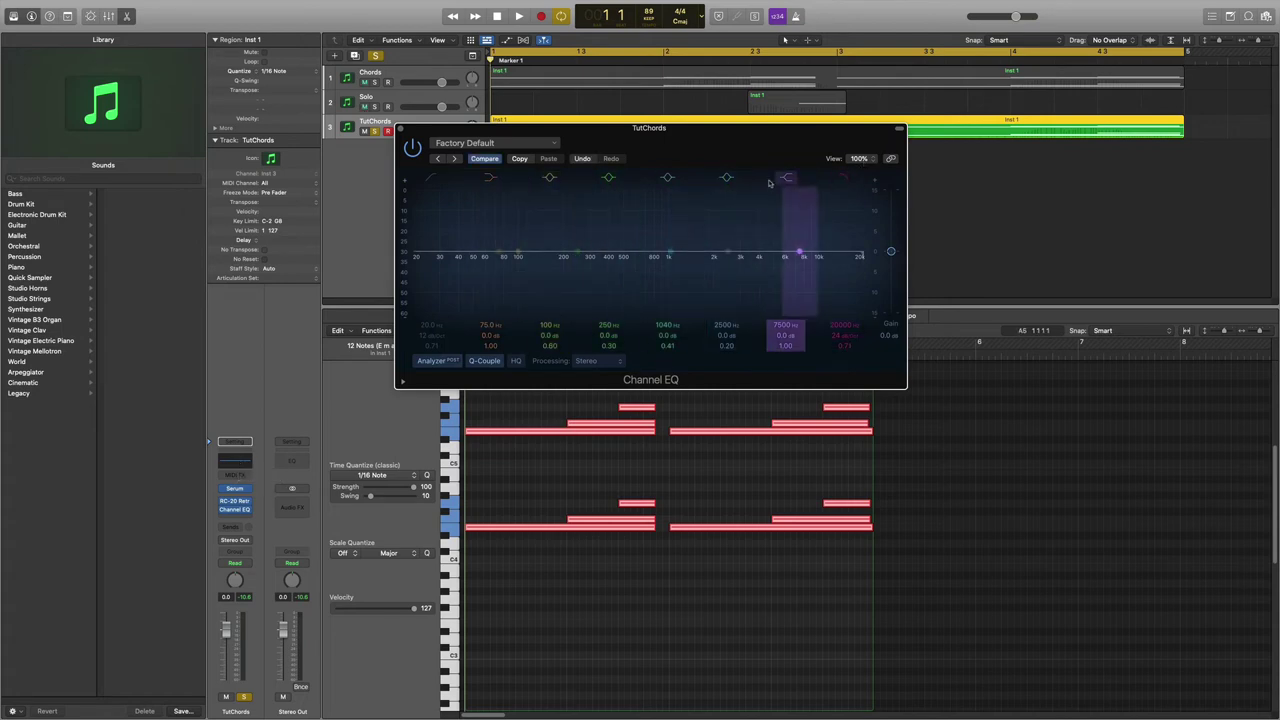
{"action": "left_click_drag", "start_coordinate": [700, 127], "coordinate": [639, 112]}
{"action": "left_click", "coordinate": [799, 162]}
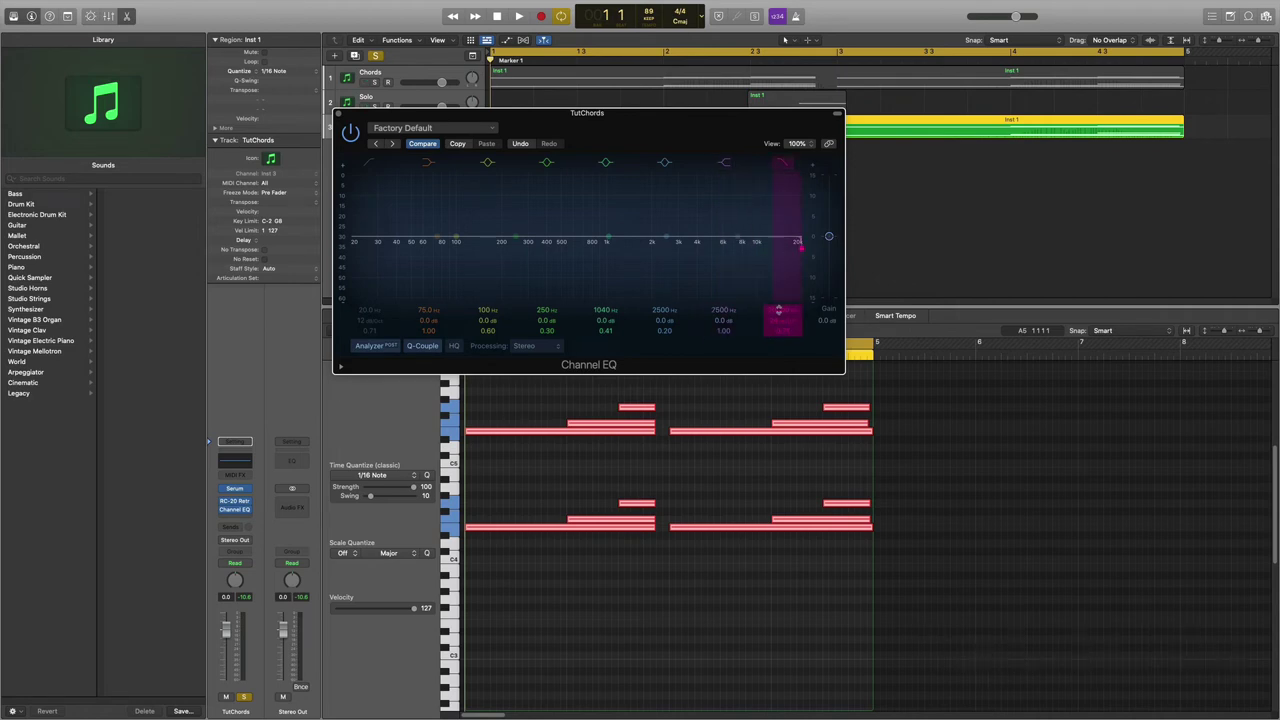
{"action": "left_click_drag", "start_coordinate": [781, 316], "coordinate": [778, 312]}
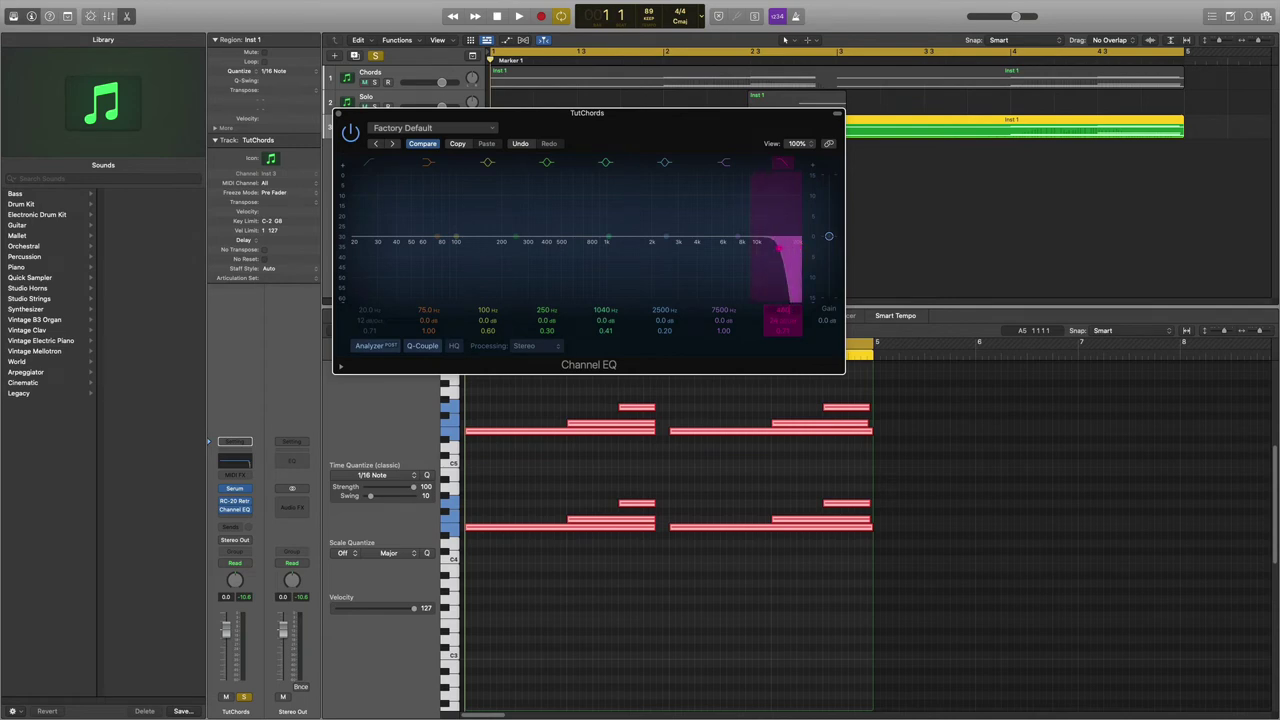
{"action": "left_click_drag", "start_coordinate": [778, 312], "coordinate": [778, 330]}
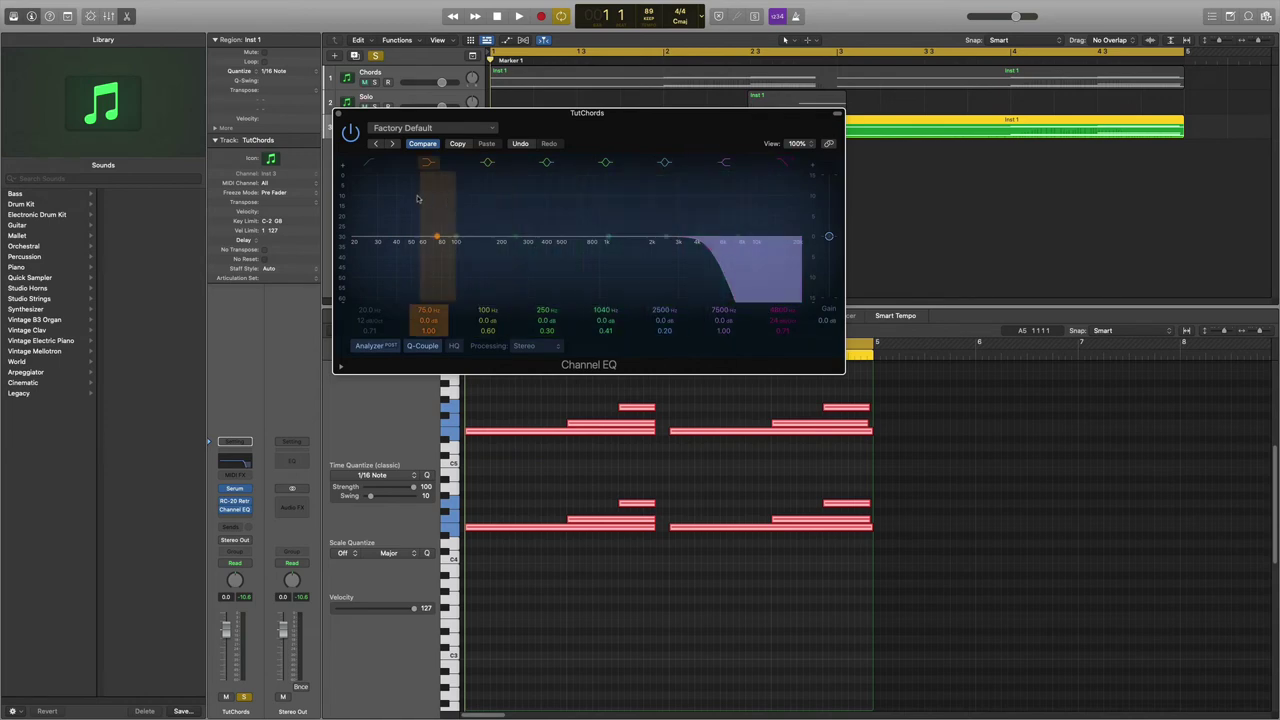
Close the Channel EQ and audition the filtered TutChords chords
{"action": "left_click", "coordinate": [338, 113]}
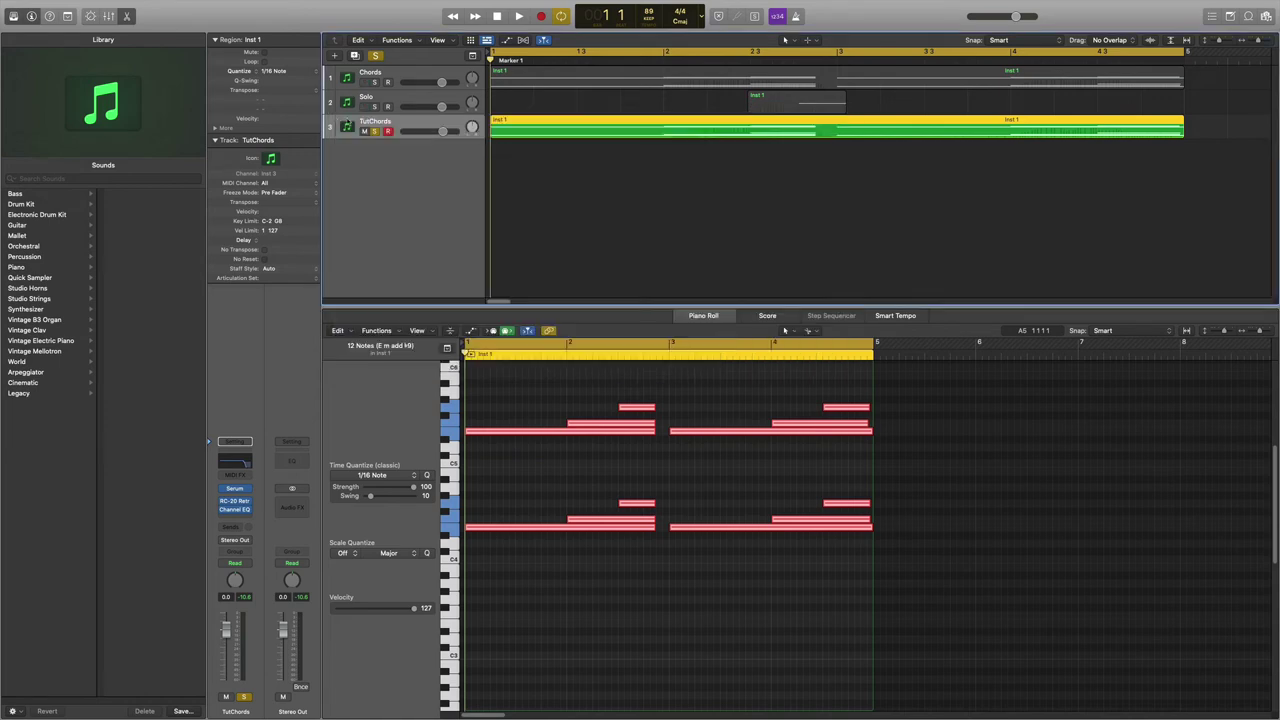
{"action": "key", "text": "space"}
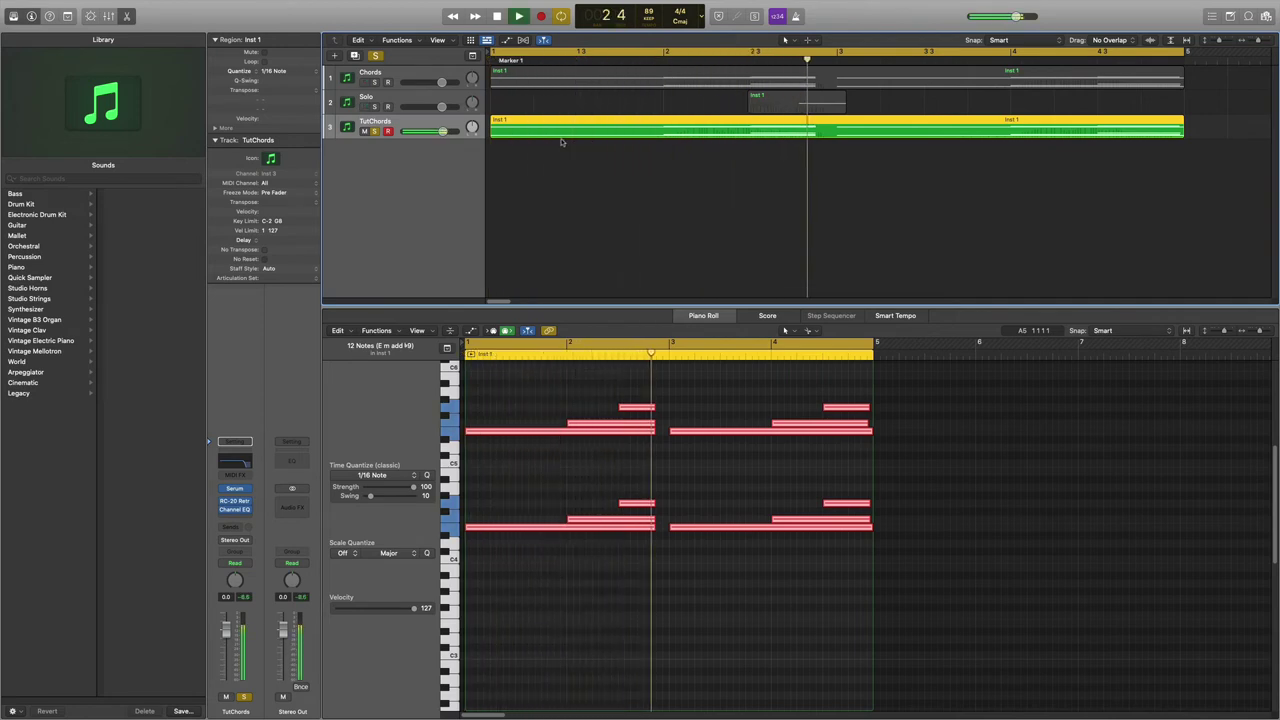
{"action": "key", "text": "space"}
{"action": "left_click", "coordinate": [559, 143]}
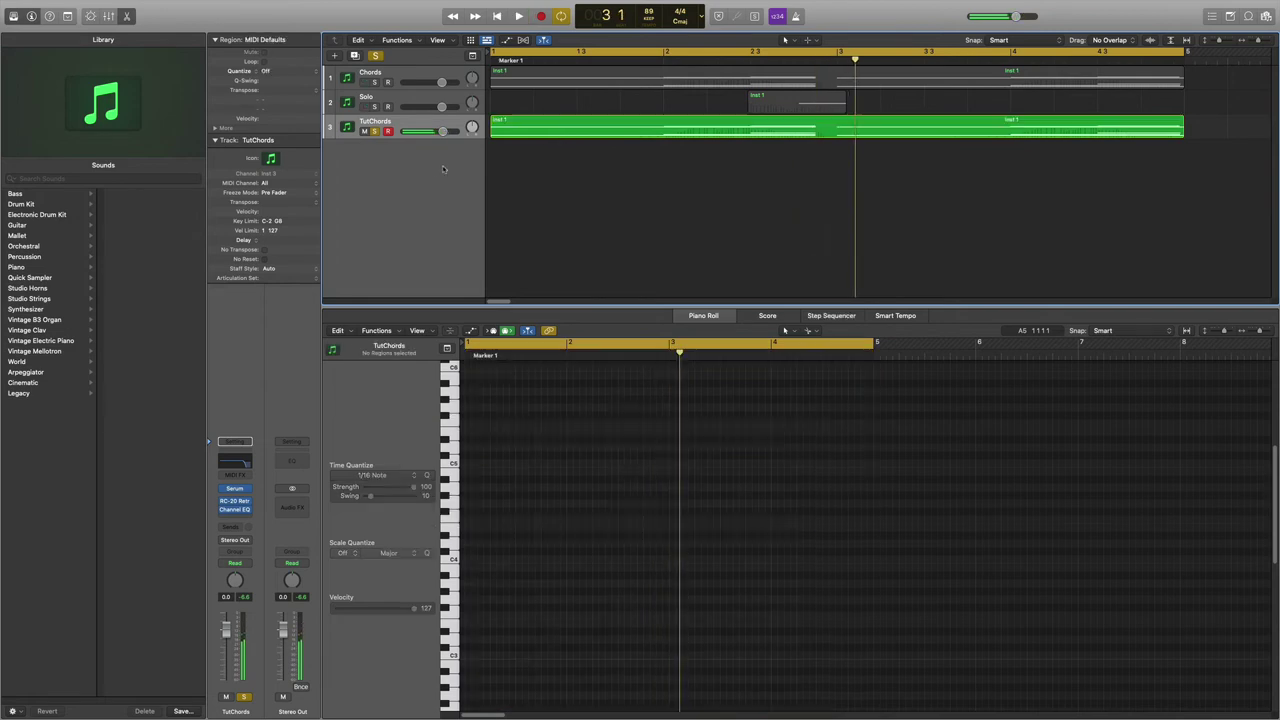
Create a new track with TutChords' settings and name it TutSolo
{"action": "right_click", "coordinate": [393, 124]}
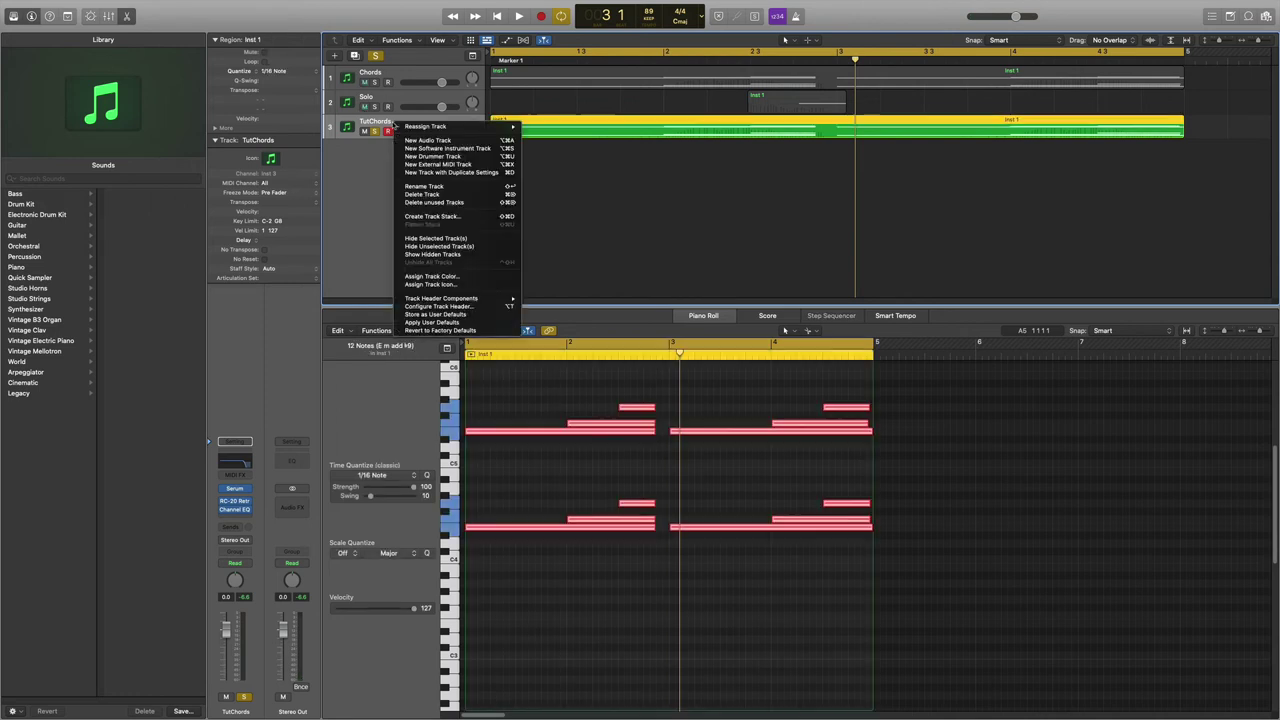
{"action": "left_click", "coordinate": [430, 177]}
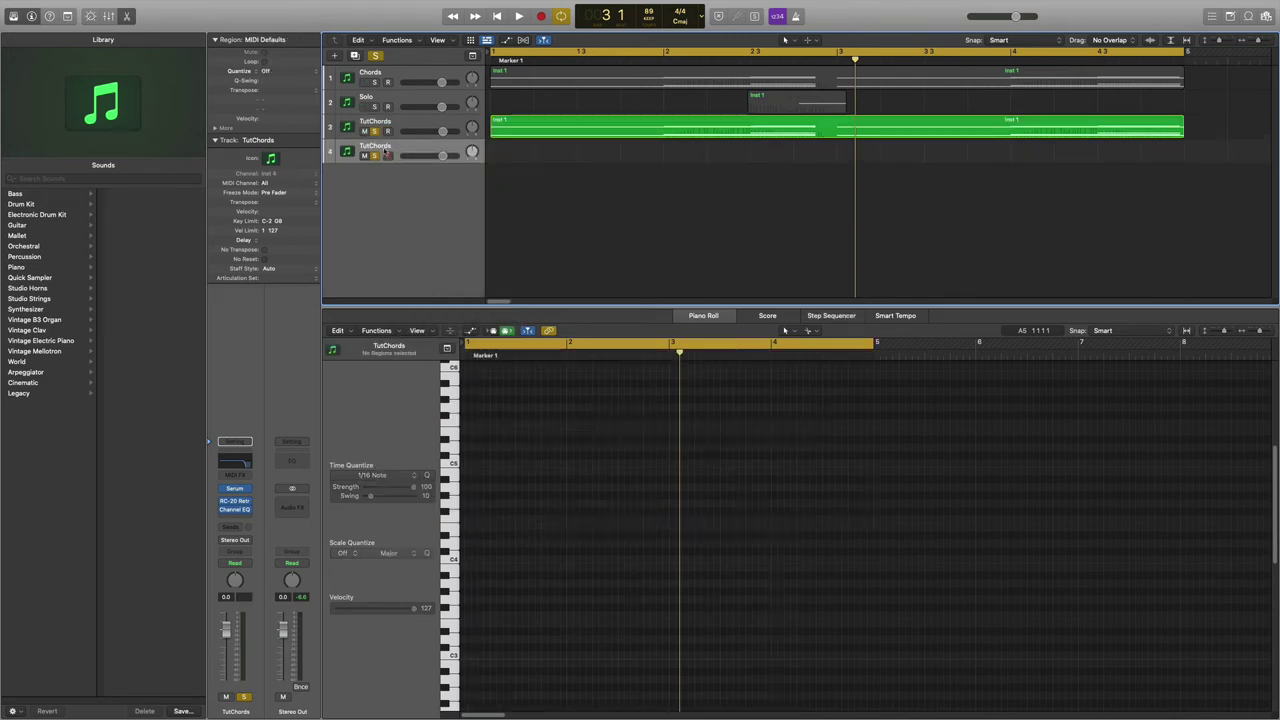
{"action": "double_click", "coordinate": [387, 146]}
{"action": "key", "text": "BackSpace"}
{"action": "key", "text": "BackSpace"}
{"action": "key", "text": "BackSpace"}
{"action": "key", "text": "BackSpace"}
{"action": "key", "text": "BackSpace"}
{"action": "key", "text": "BackSpace"}
{"action": "key", "text": "Return"}
Copy the Solo track's Inst 1 region onto TutSolo and select it
{"action": "left_click", "coordinate": [787, 106]}
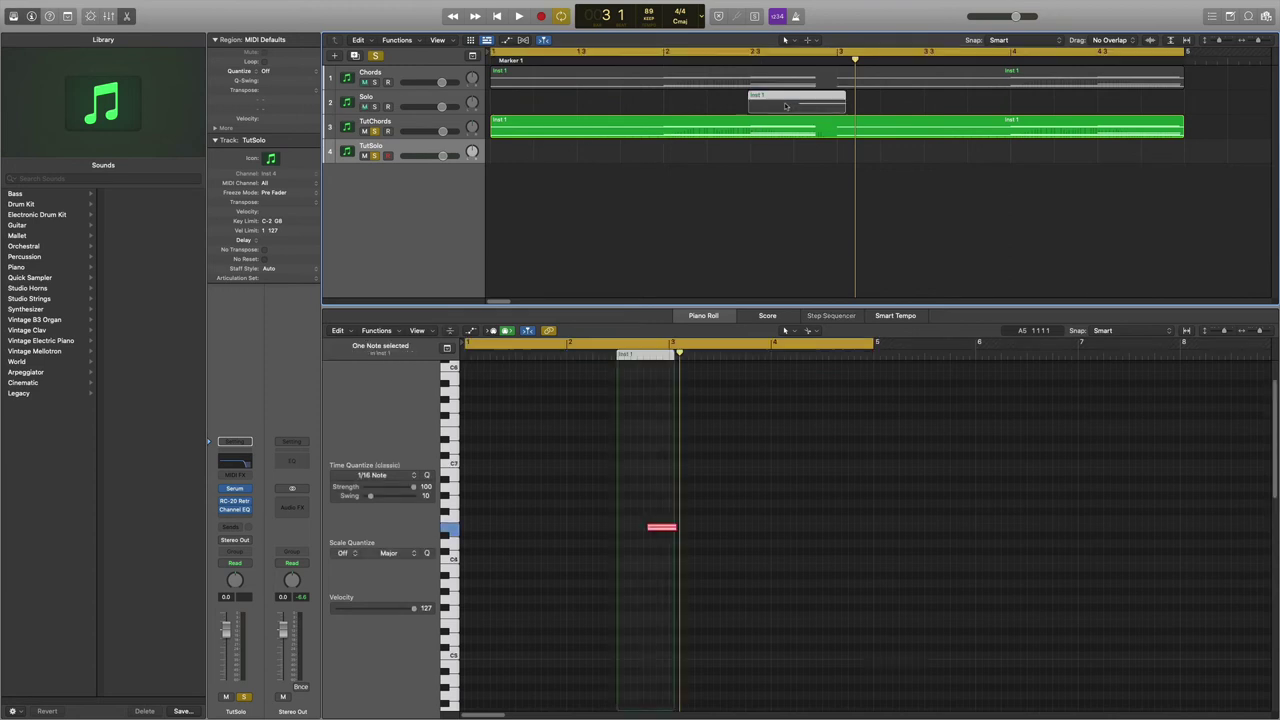
{"action": "left_click_drag", "start_coordinate": [781, 104], "coordinate": [772, 166]}
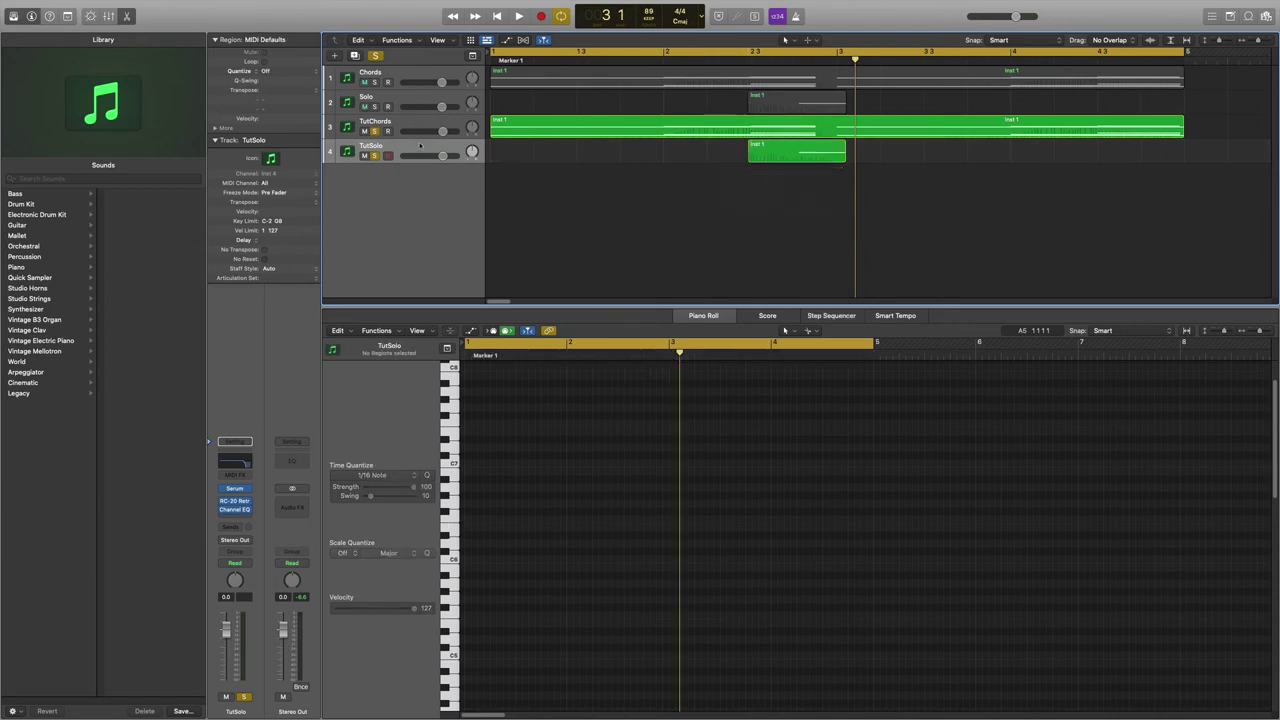
{"action": "key", "text": "Right"}
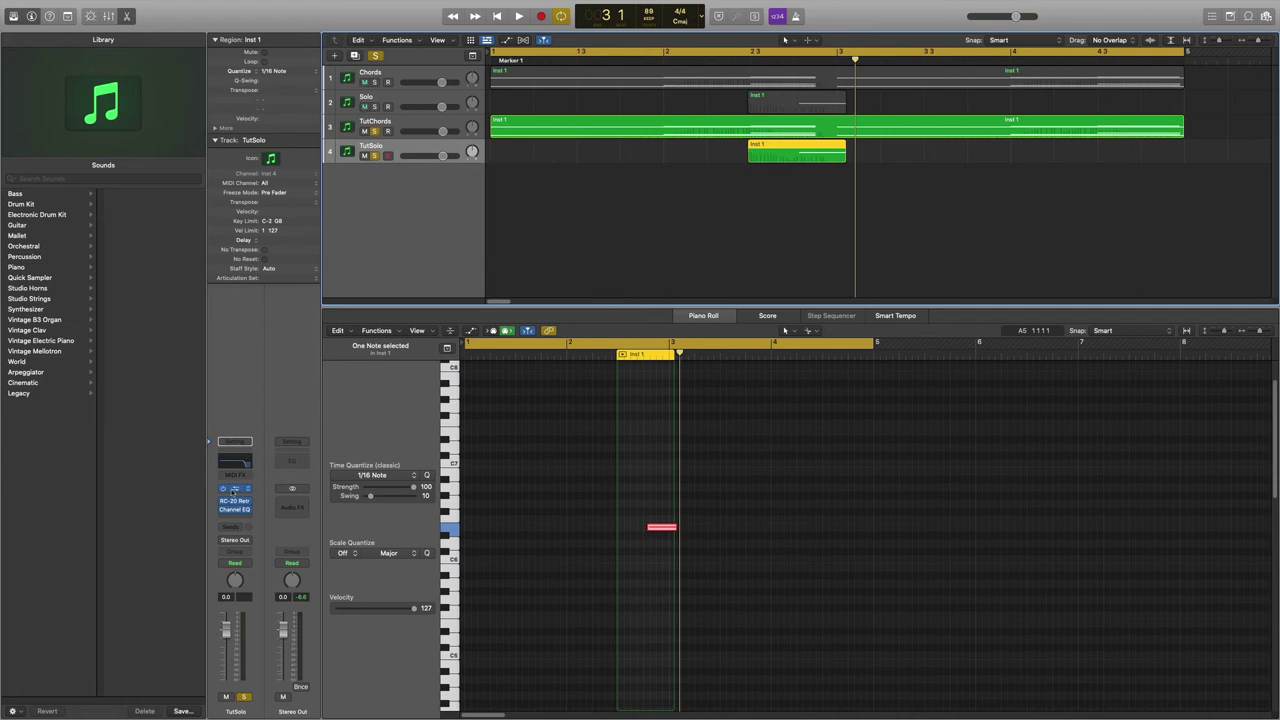
In TutSolo's Serum, set ENV 1 attack 250 ms, release 24 ms, and clear LFO 1's destinations
{"action": "left_click", "coordinate": [234, 488]}
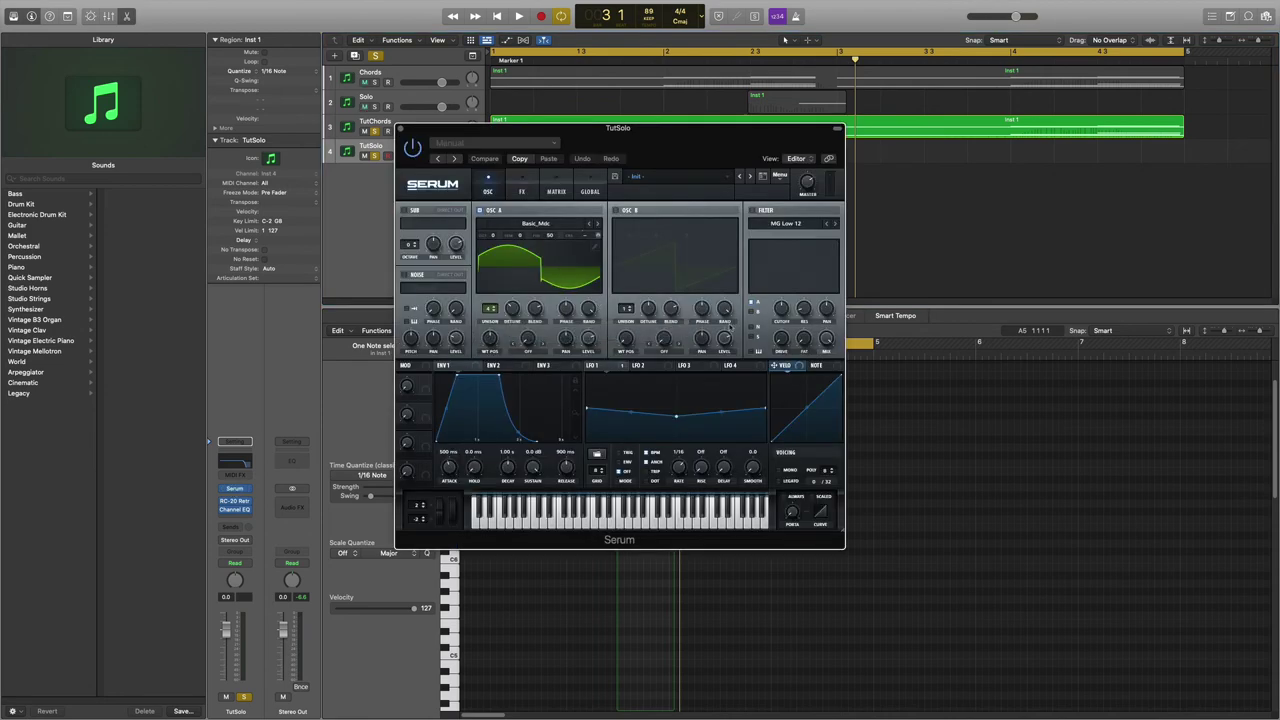
{"action": "left_click_drag", "start_coordinate": [644, 140], "coordinate": [716, 149]}
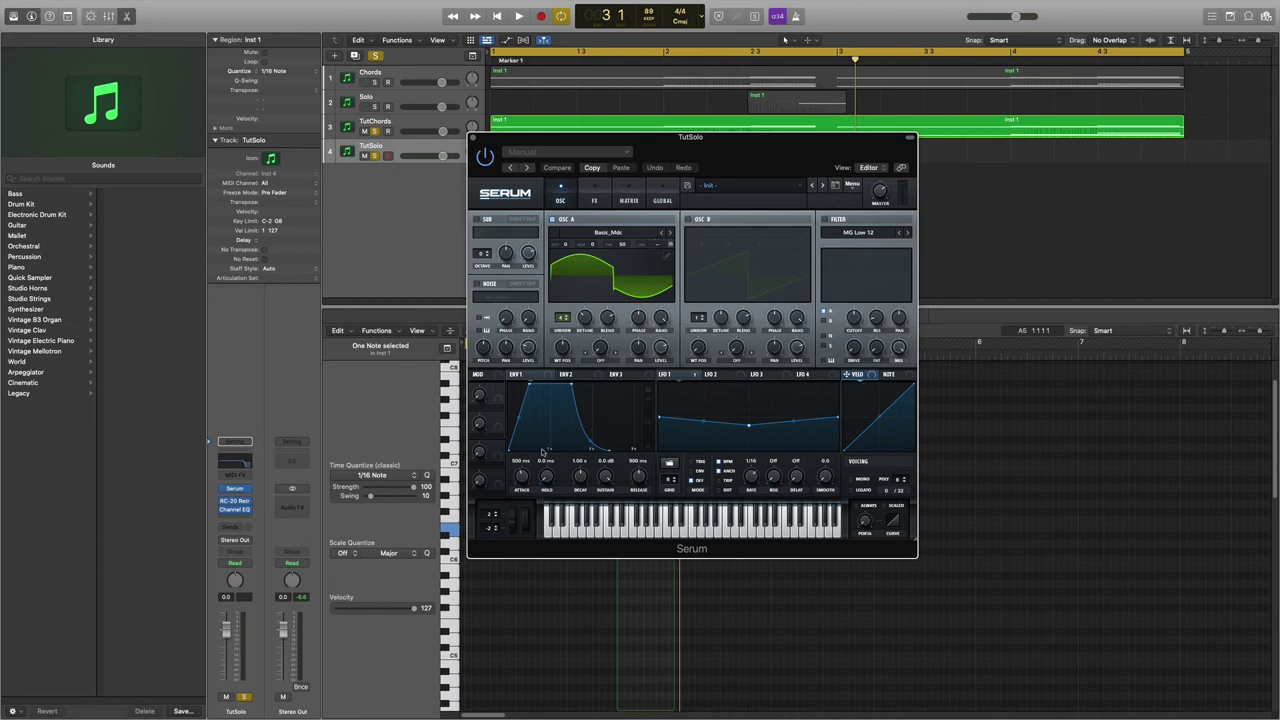
{"action": "mouse_move", "coordinate": [521, 468]}
{"action": "left_click_drag", "start_coordinate": [521, 468], "coordinate": [521, 495]}
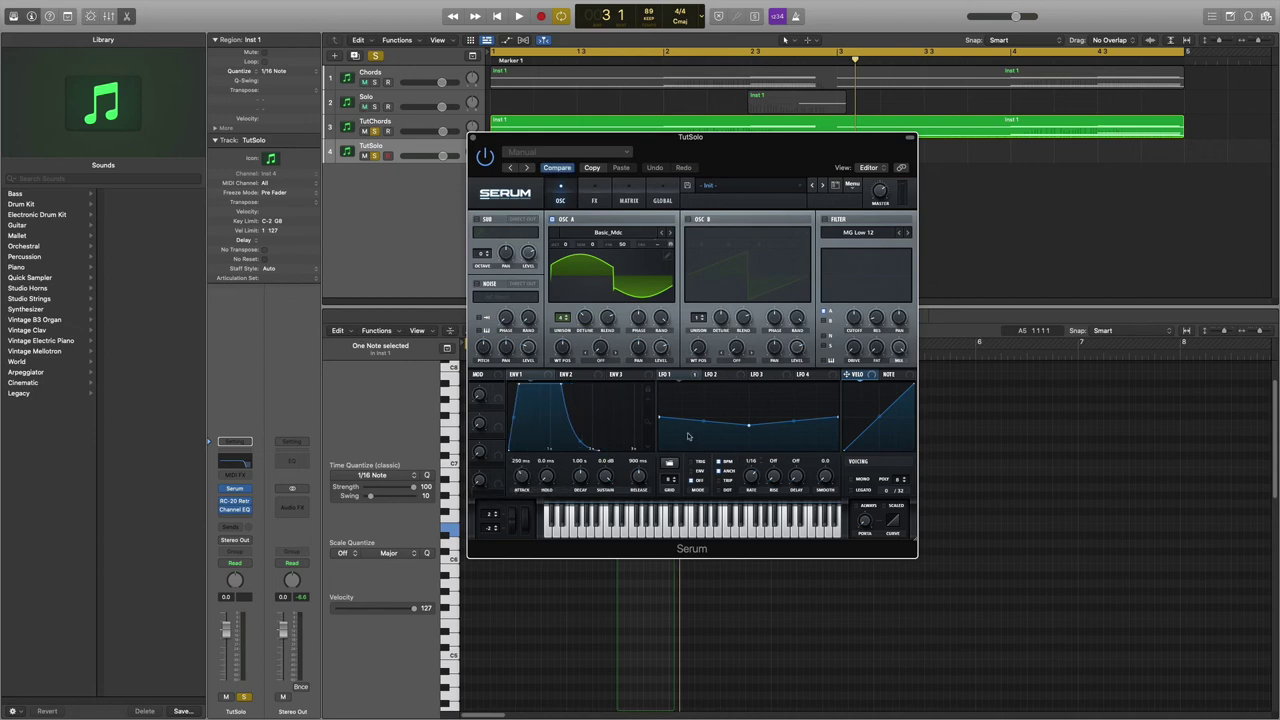
{"action": "left_click_drag", "start_coordinate": [631, 459], "coordinate": [646, 455]}
{"action": "key", "text": "Return"}
{"action": "right_click", "coordinate": [692, 378]}
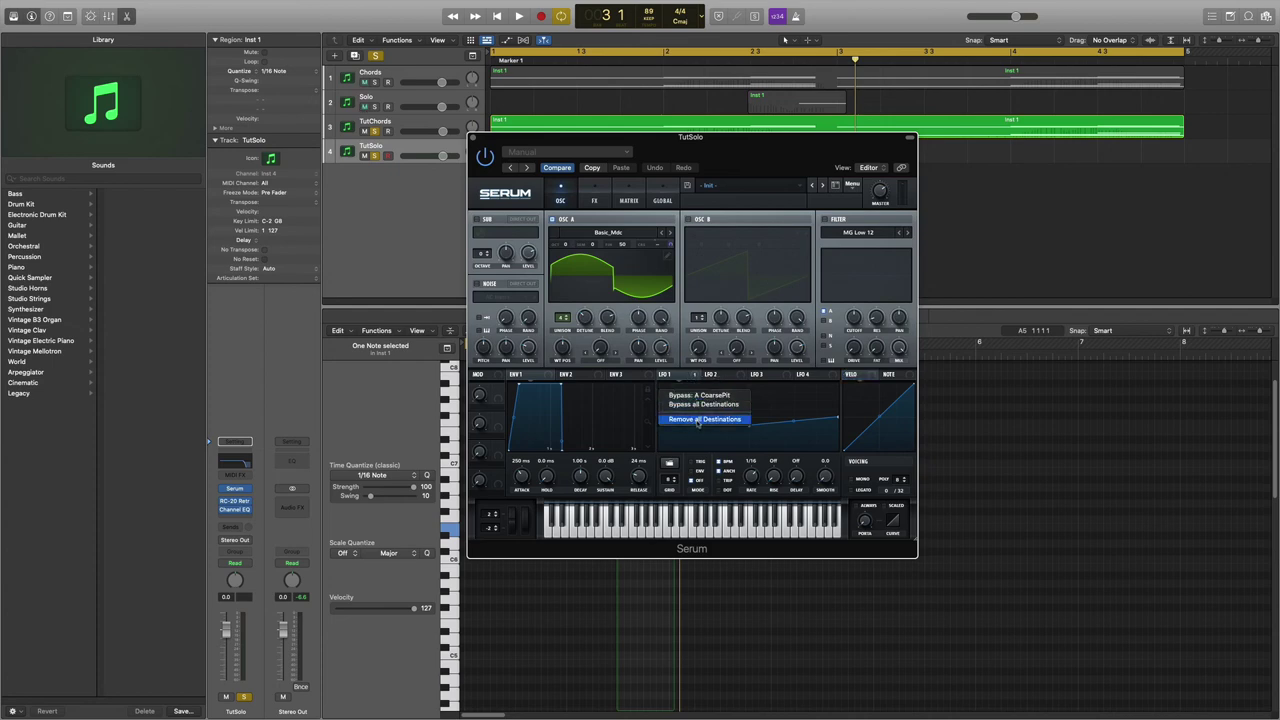
{"action": "left_click", "coordinate": [698, 420]}
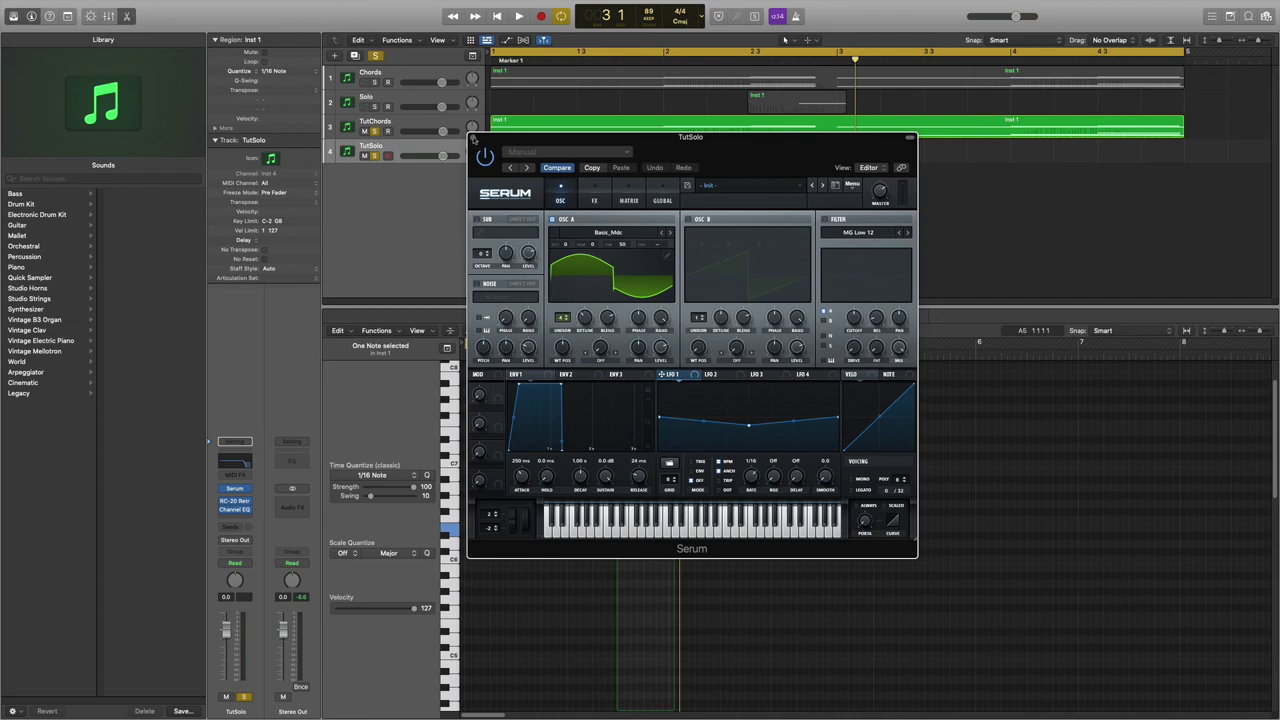
Close Serum, set TutSolo's Channel EQ high-cut to 5800 Hz, and close the EQ window
{"action": "left_click", "coordinate": [474, 139]}
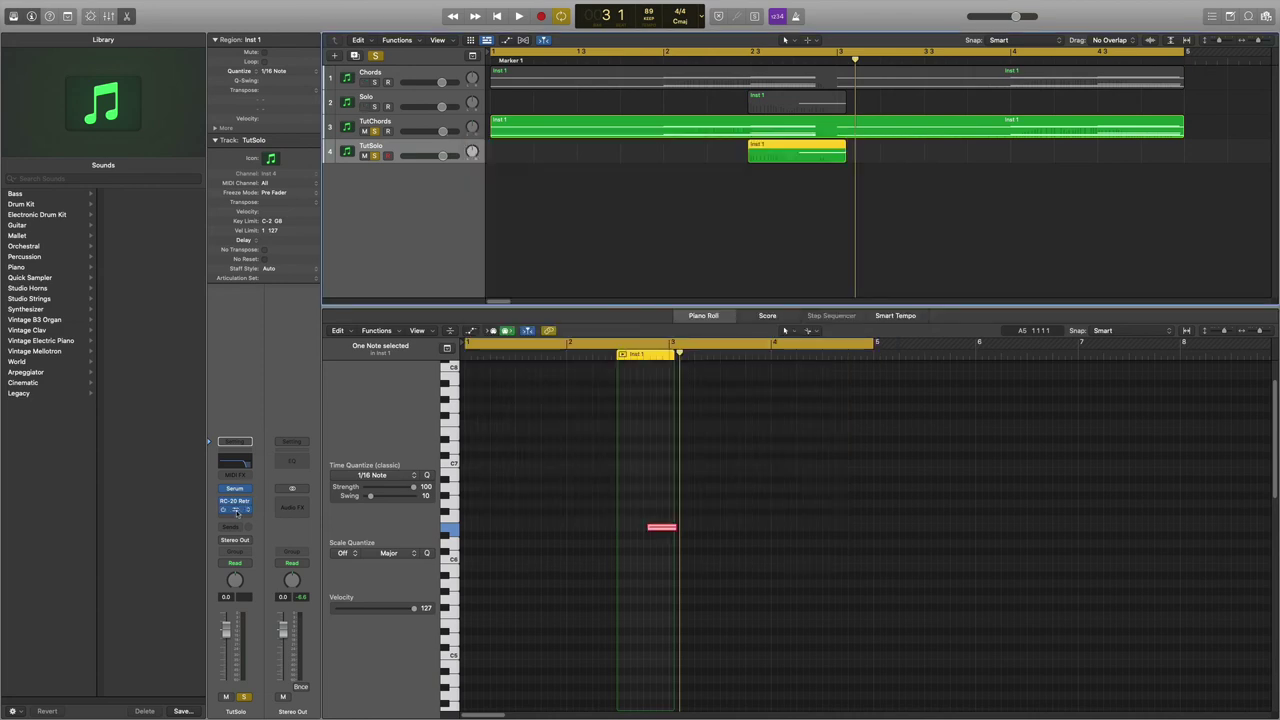
{"action": "left_click", "coordinate": [237, 510]}
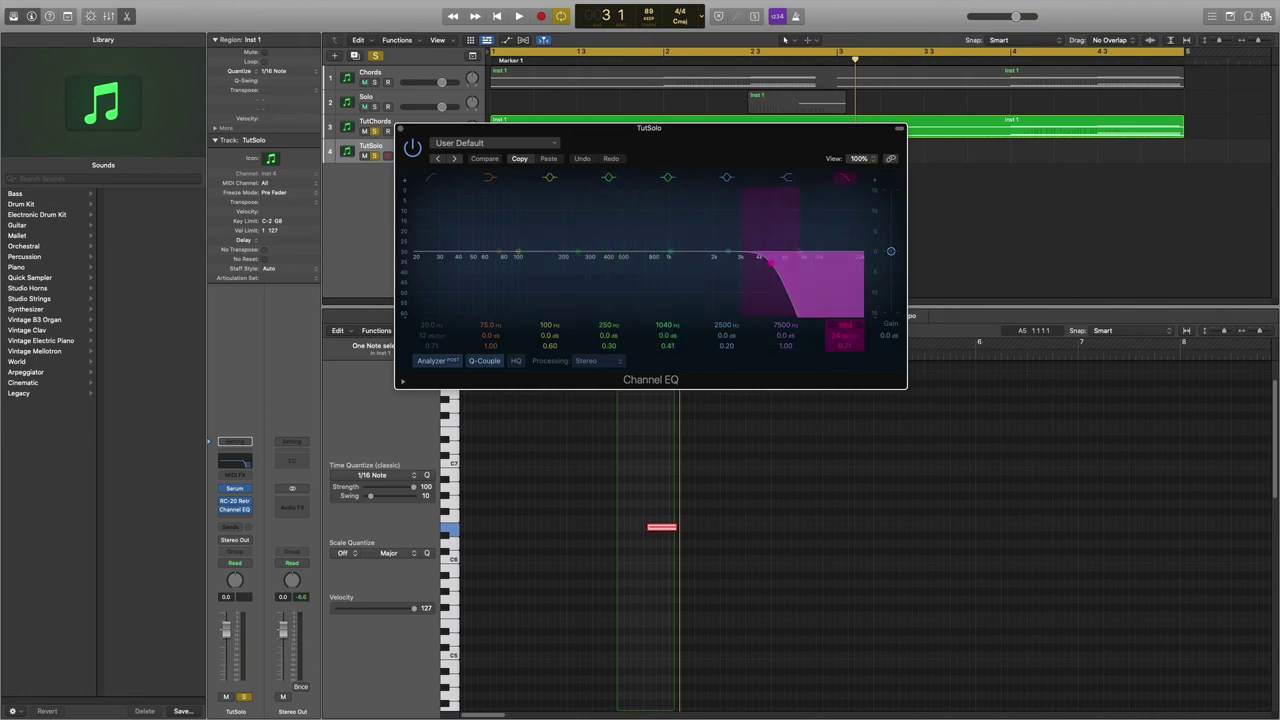
{"action": "key", "text": "Return"}
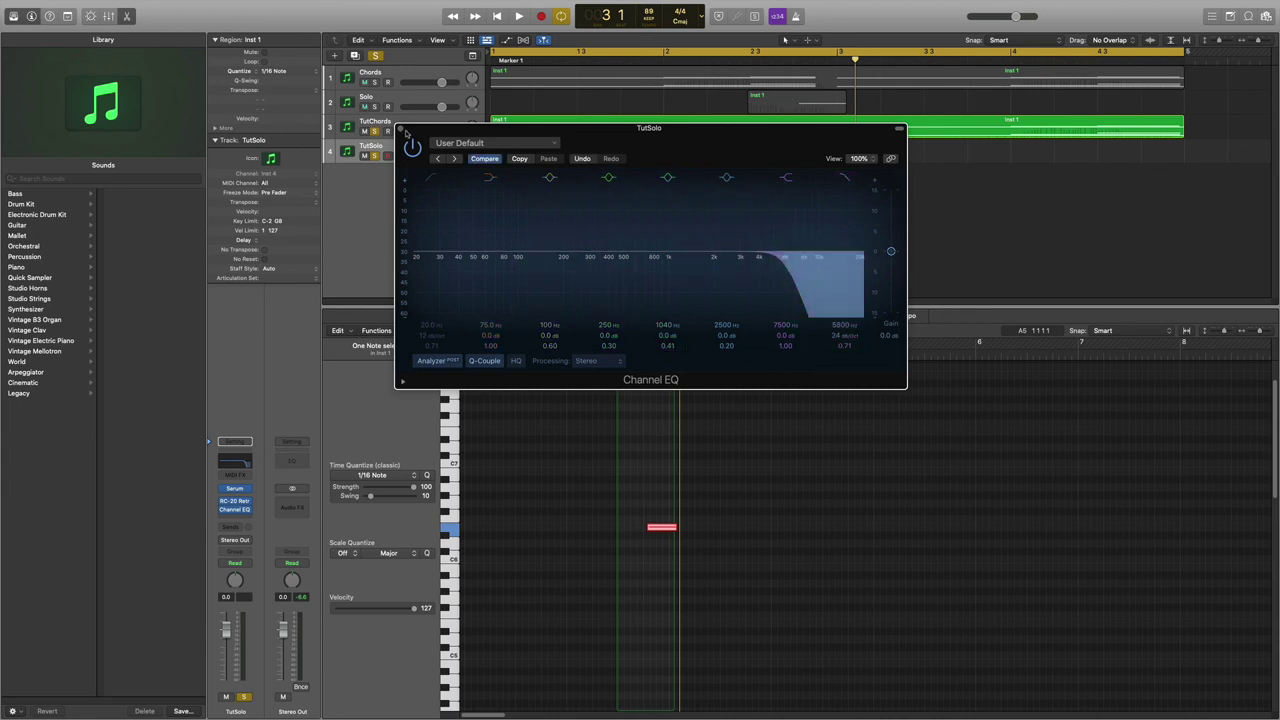
{"action": "left_click", "coordinate": [403, 130]}
{"action": "left_click", "coordinate": [846, 255]}
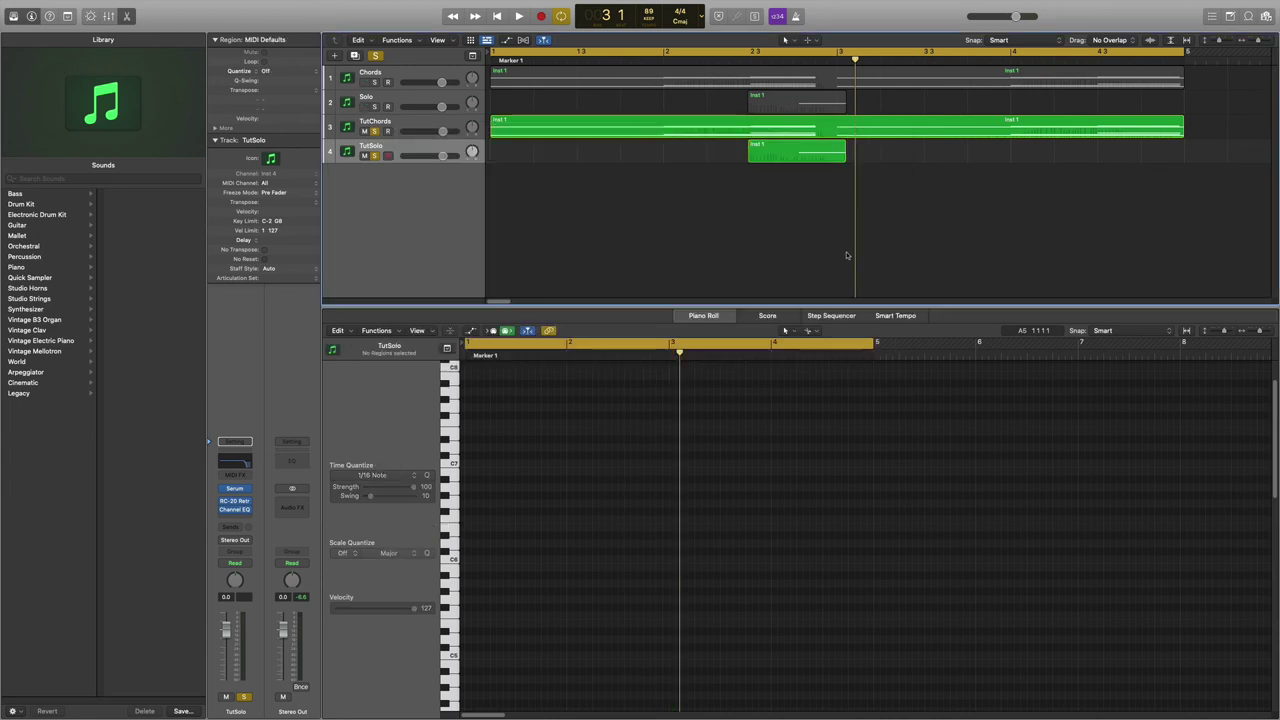
Turn off cycle mode, play the arrangement from bar 1, and scroll the tracks back to the start
{"action": "key", "text": "c"}
{"action": "key", "text": "Return"}
{"action": "key", "text": "space"}
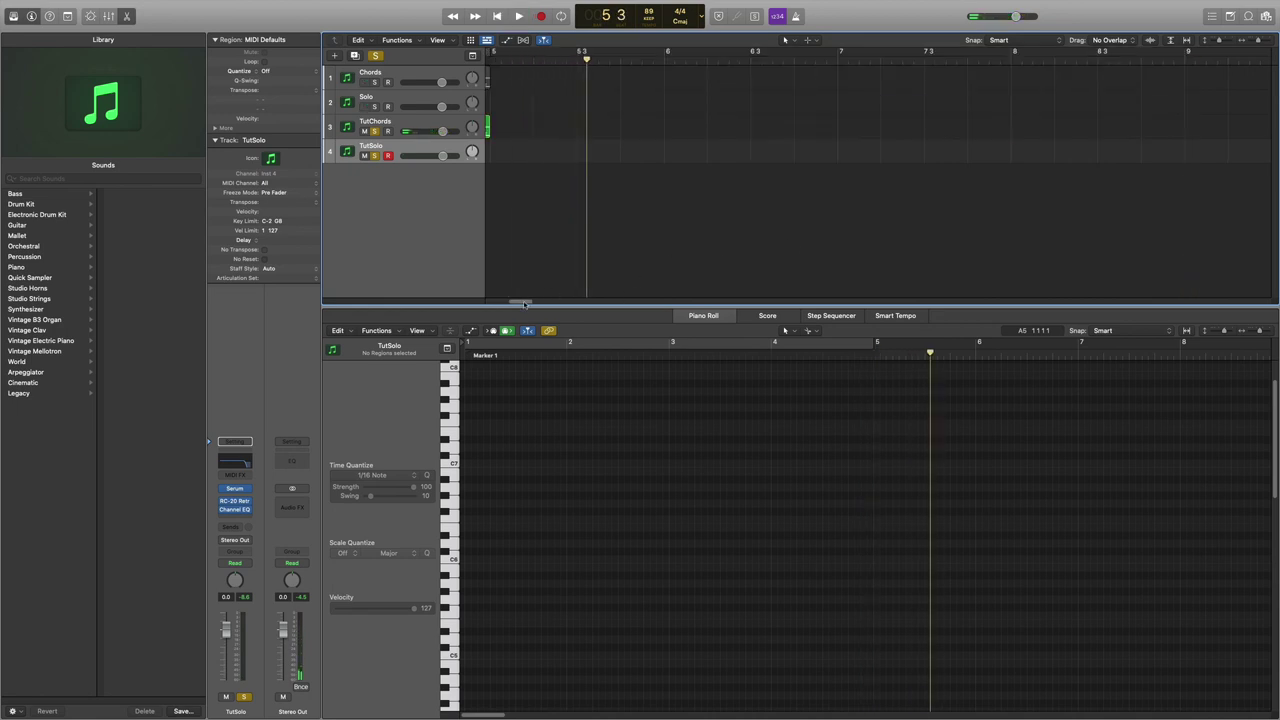
{"action": "left_click_drag", "start_coordinate": [524, 302], "coordinate": [472, 302]}
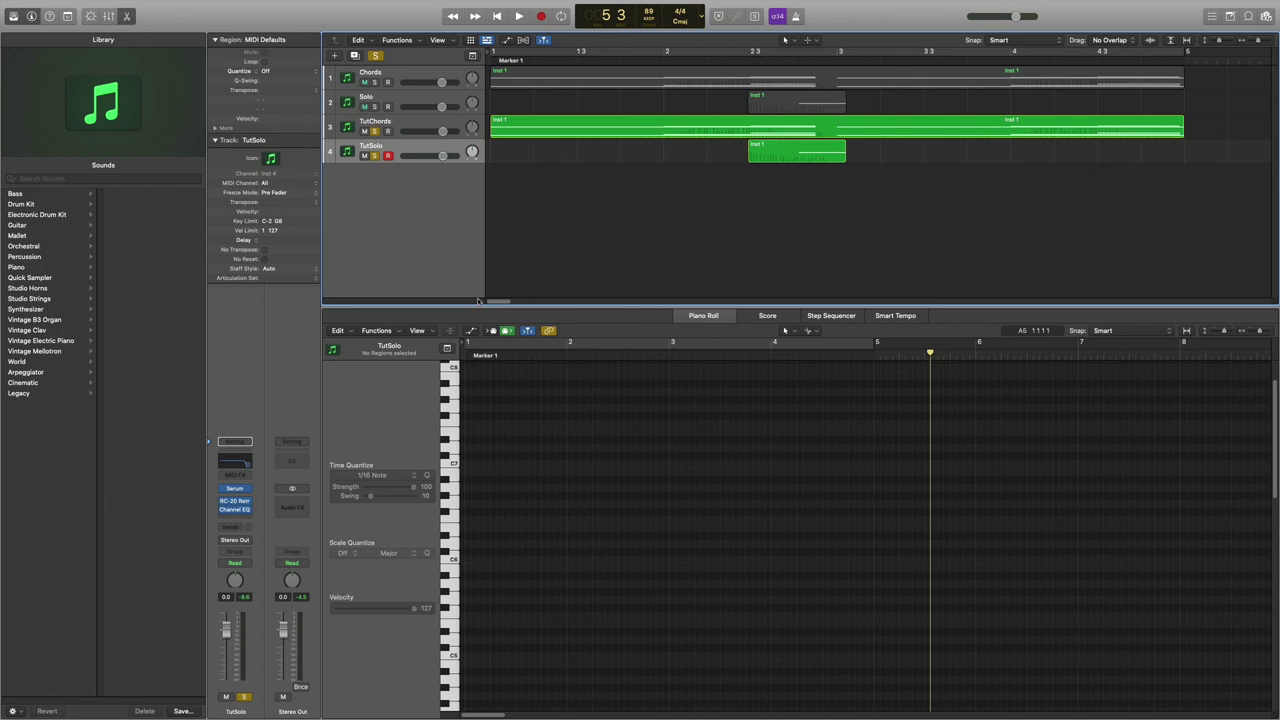